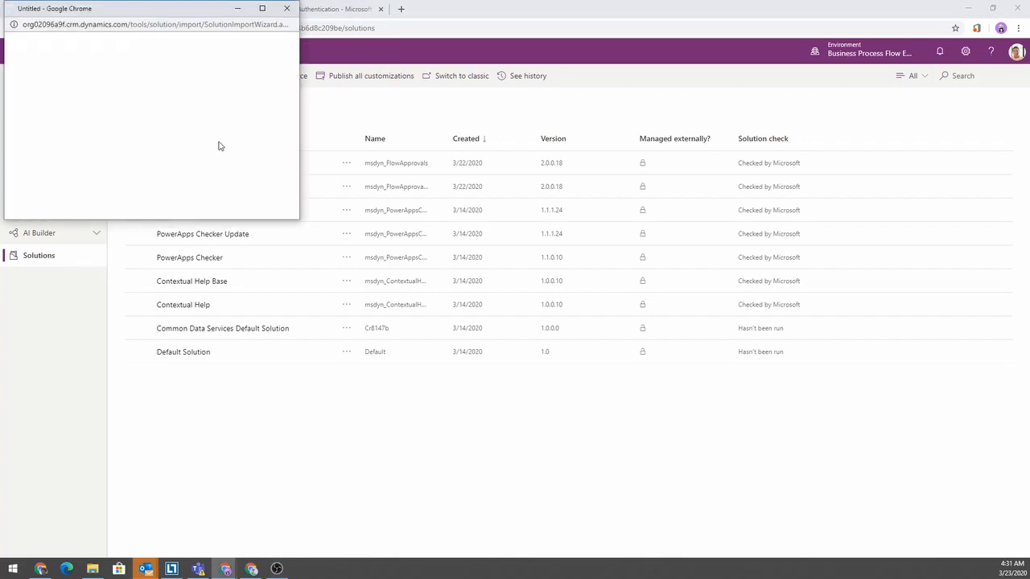
# Step: Import the unmanaged BPF Component solution from its zip package and close the import wizard
pyautogui.click(219, 210)
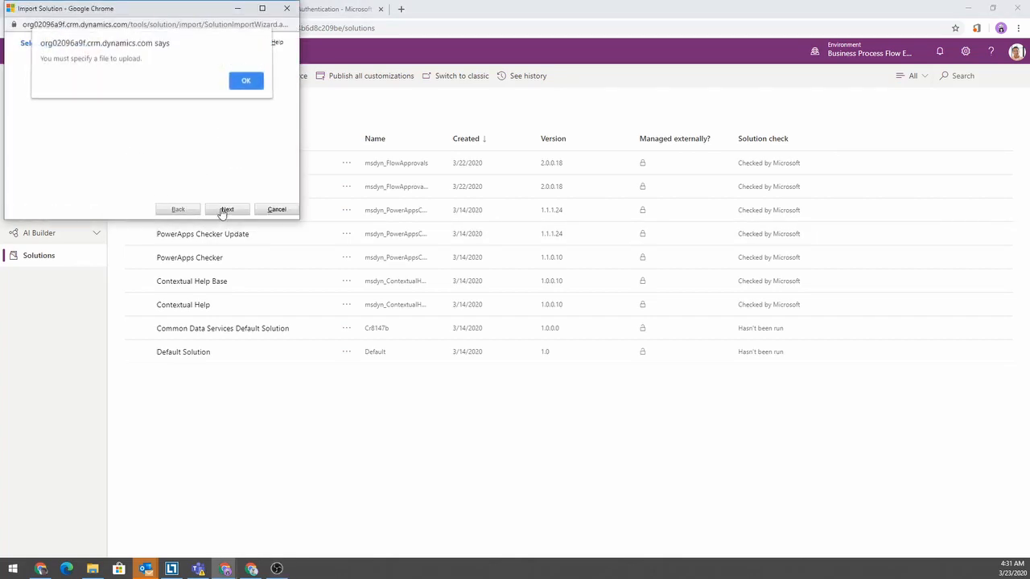
pyautogui.click(252, 86)
pyautogui.click(68, 84)
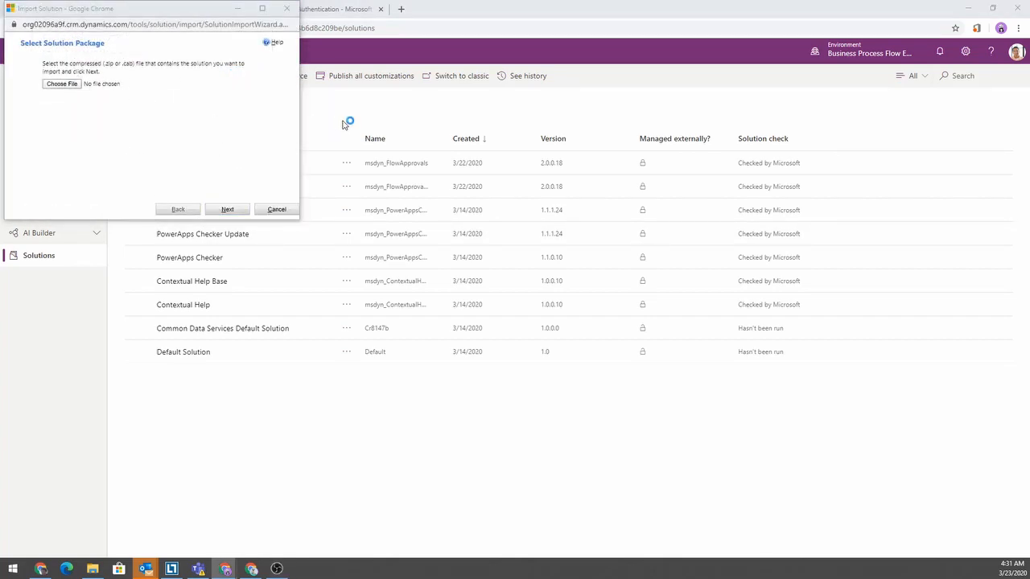
pyautogui.doubleClick(190, 92)
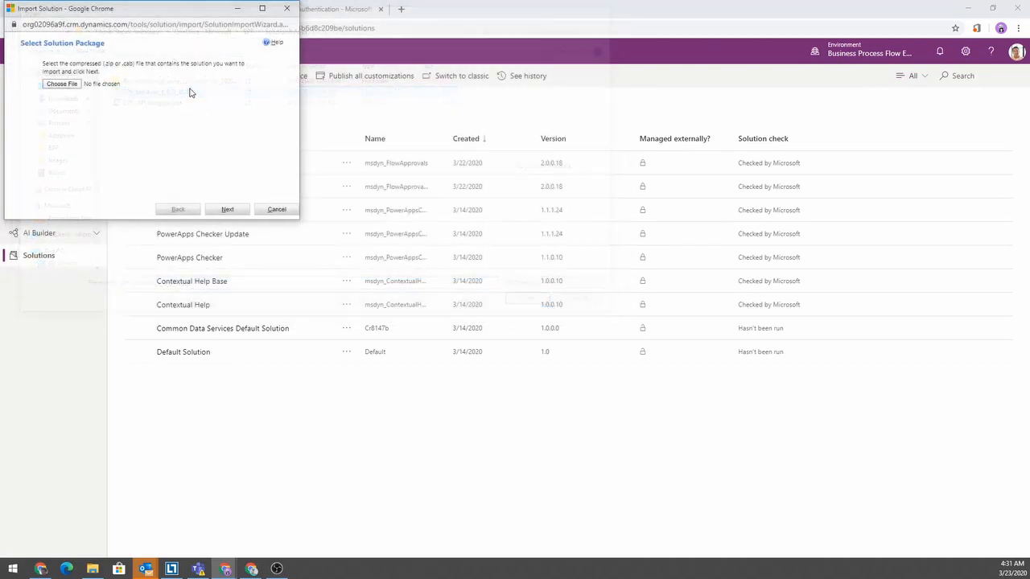
pyautogui.click(228, 211)
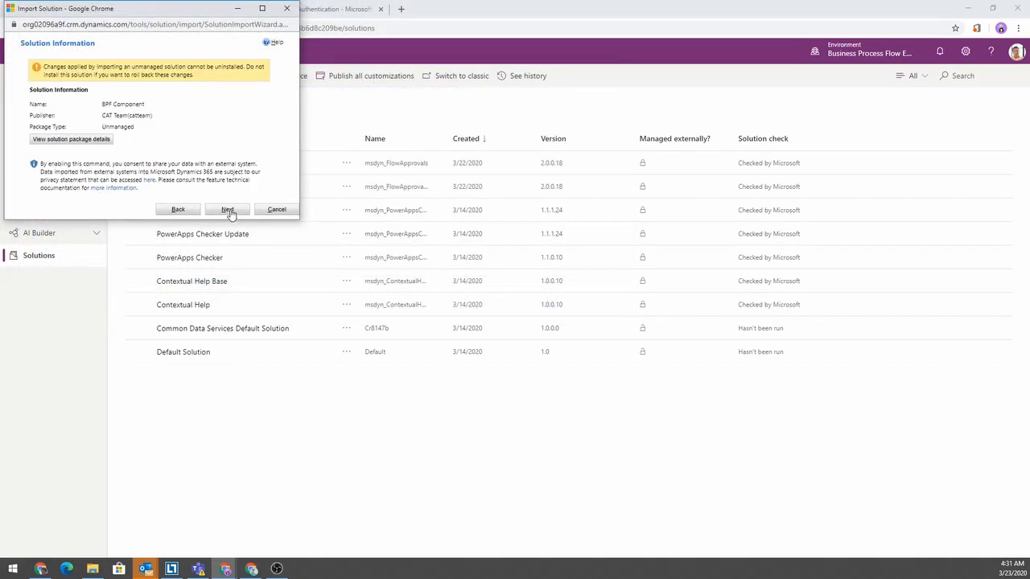
pyautogui.click(228, 210)
pyautogui.click(228, 209)
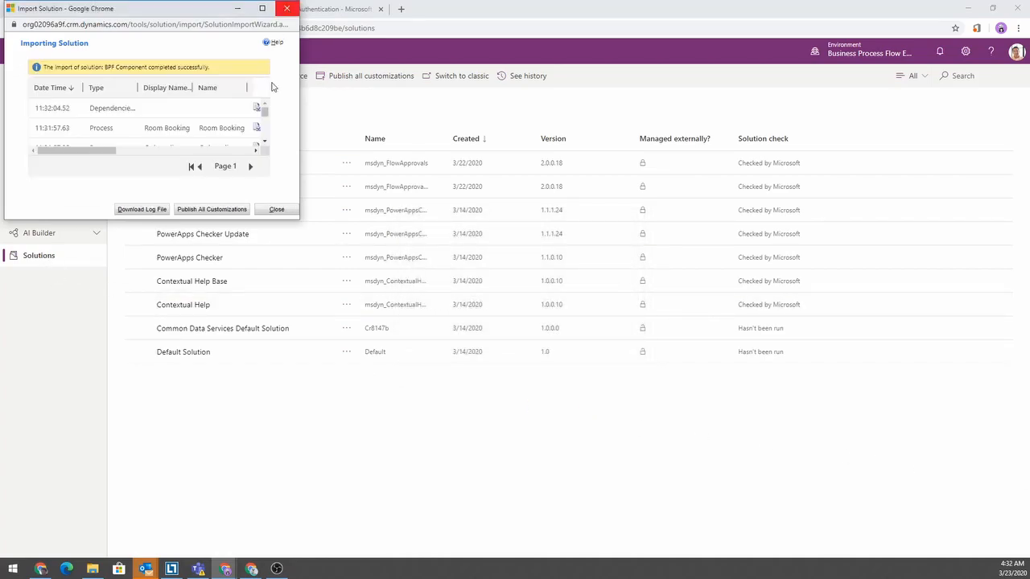
pyautogui.click(275, 211)
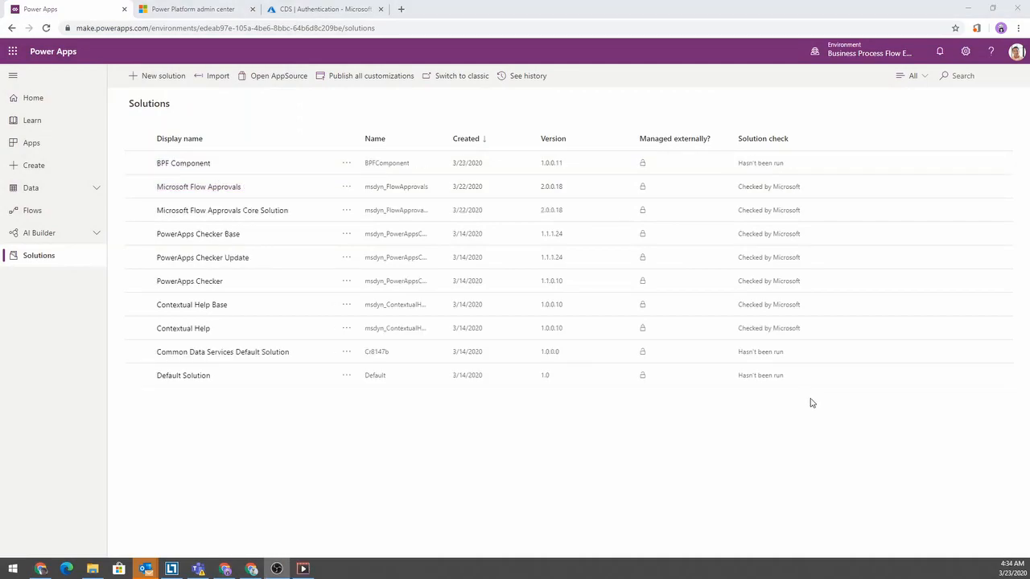
# Step: Open the Room Booking process from the BPF Component solution and review the data steps of its Information, Room Type and Extra Details stages
pyautogui.click(180, 163)
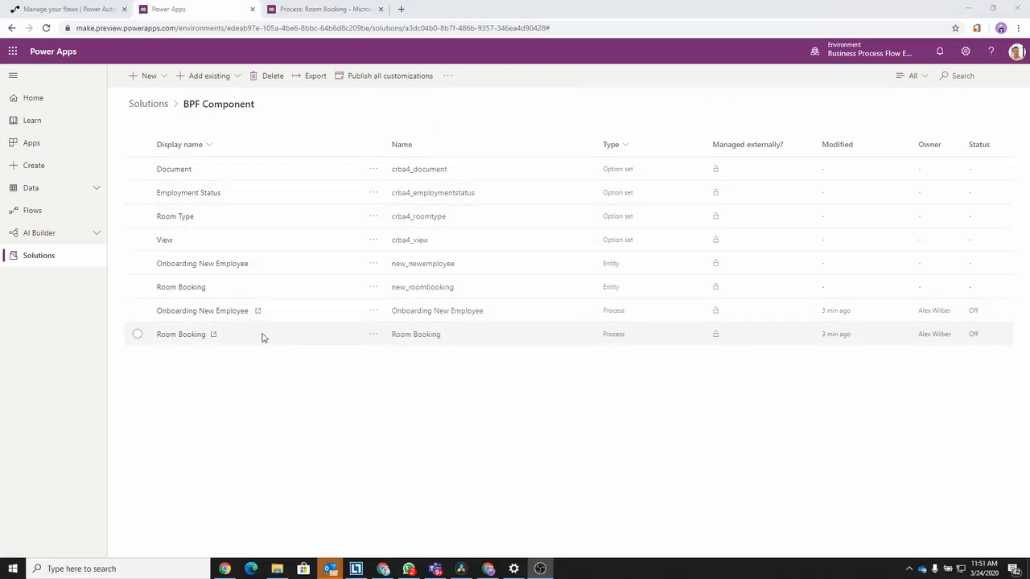
pyautogui.click(214, 337)
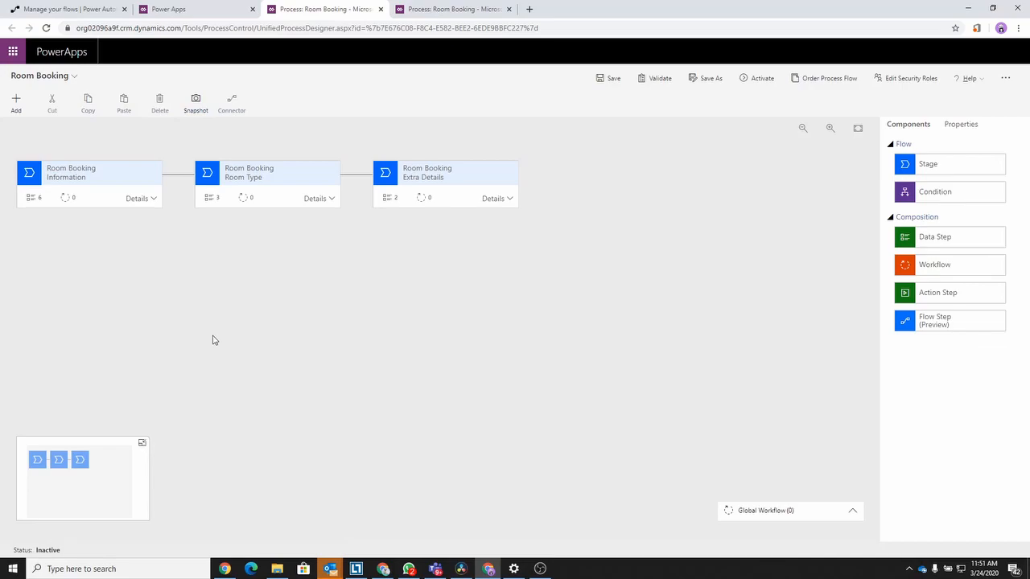
pyautogui.click(155, 200)
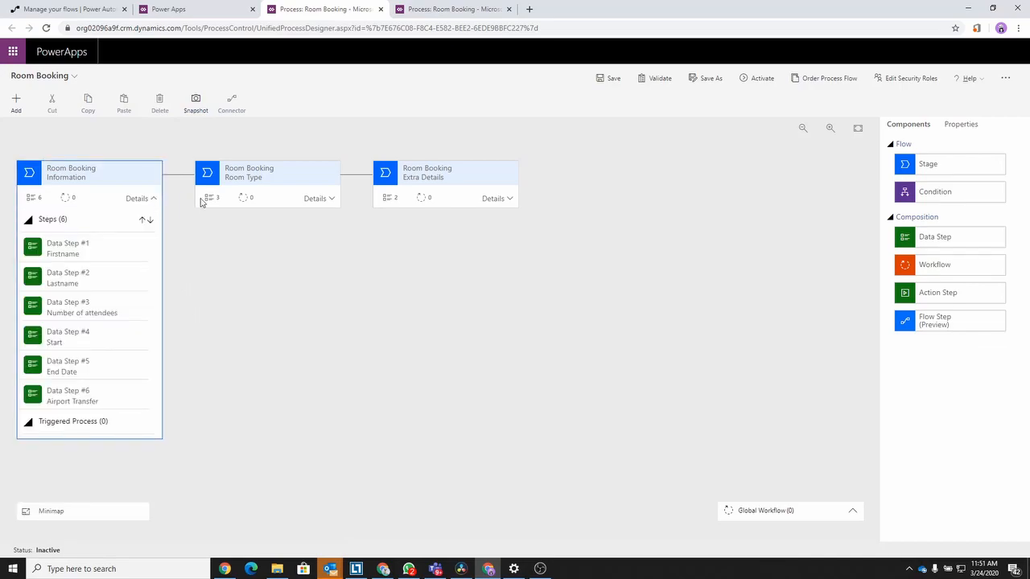
pyautogui.click(329, 201)
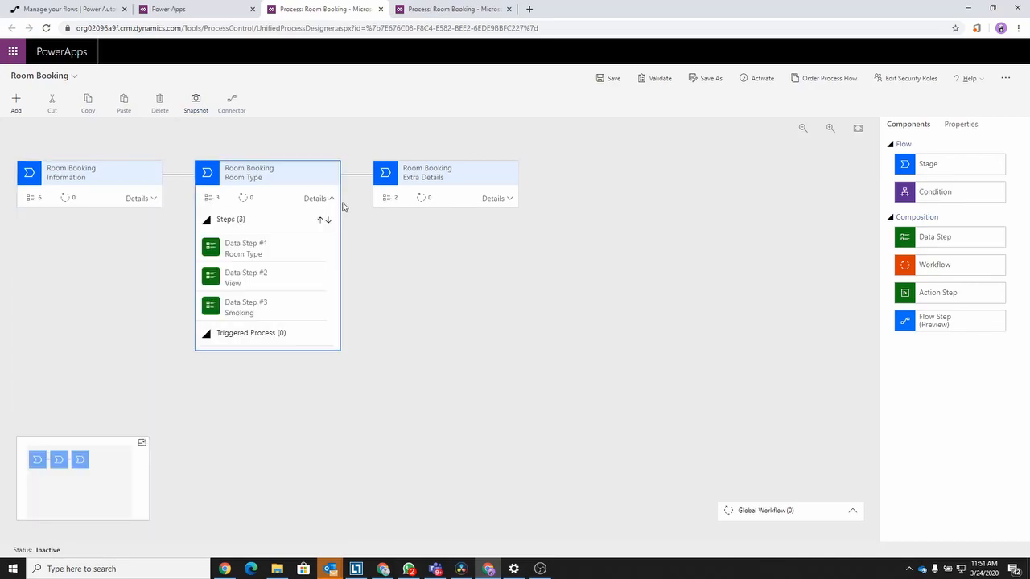
pyautogui.click(492, 198)
# Step: Open the Onboarding New Employee process from the BPF Component solution and activate it
pyautogui.click(193, 14)
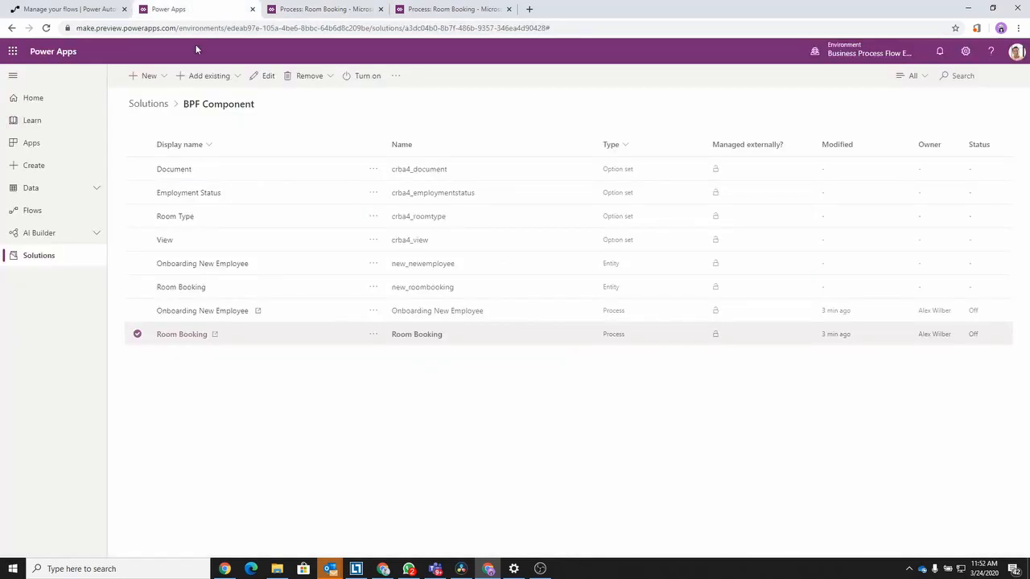
pyautogui.click(259, 312)
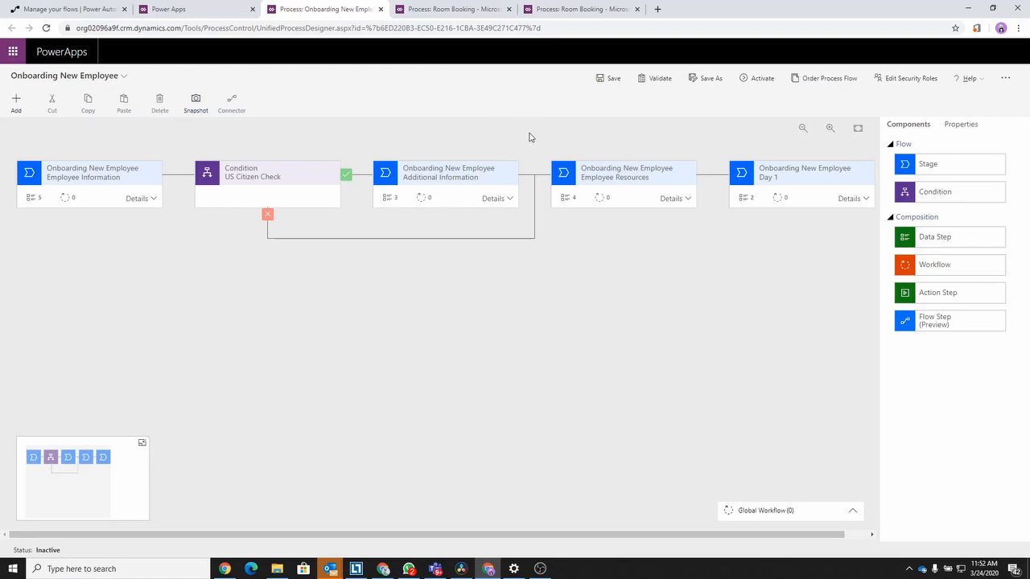
pyautogui.click(744, 80)
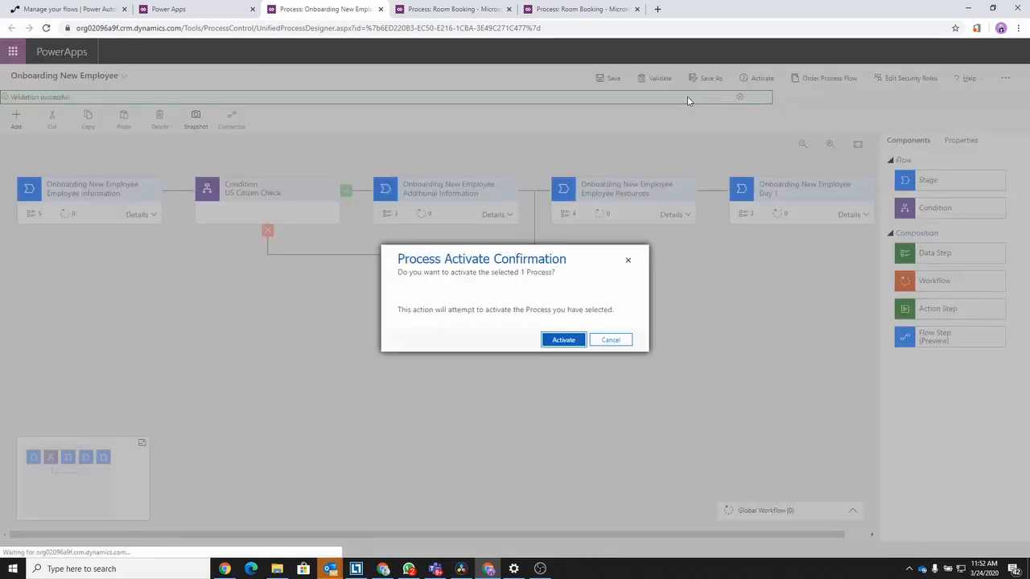
pyautogui.click(568, 339)
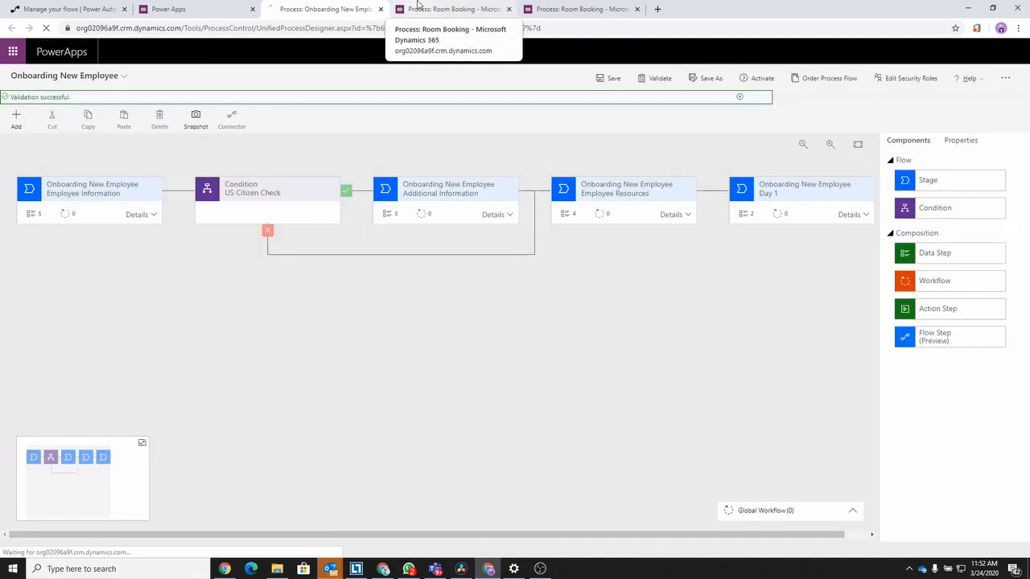
# Step: Activate the Room Booking process
pyautogui.click(417, 7)
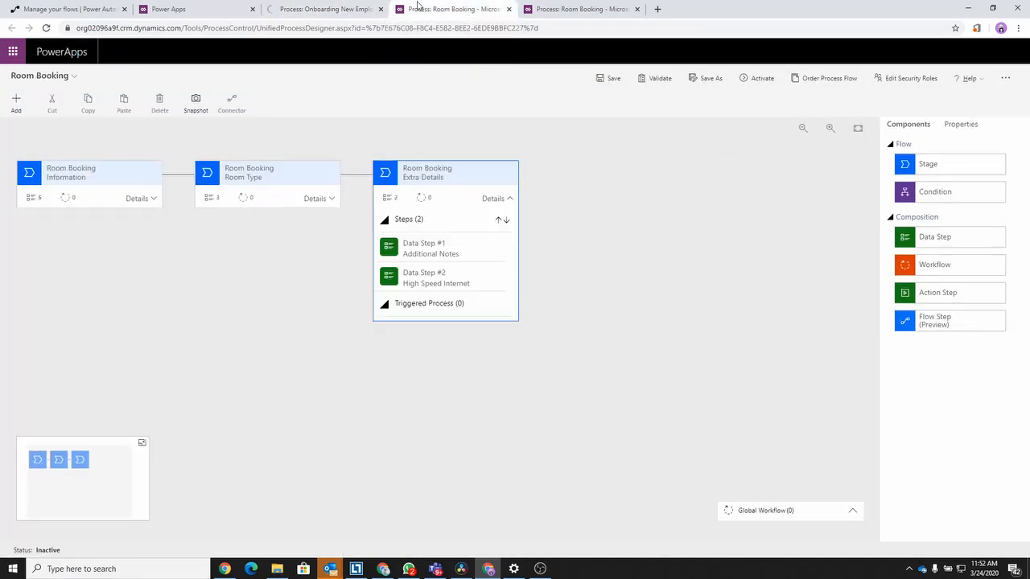
pyautogui.click(758, 79)
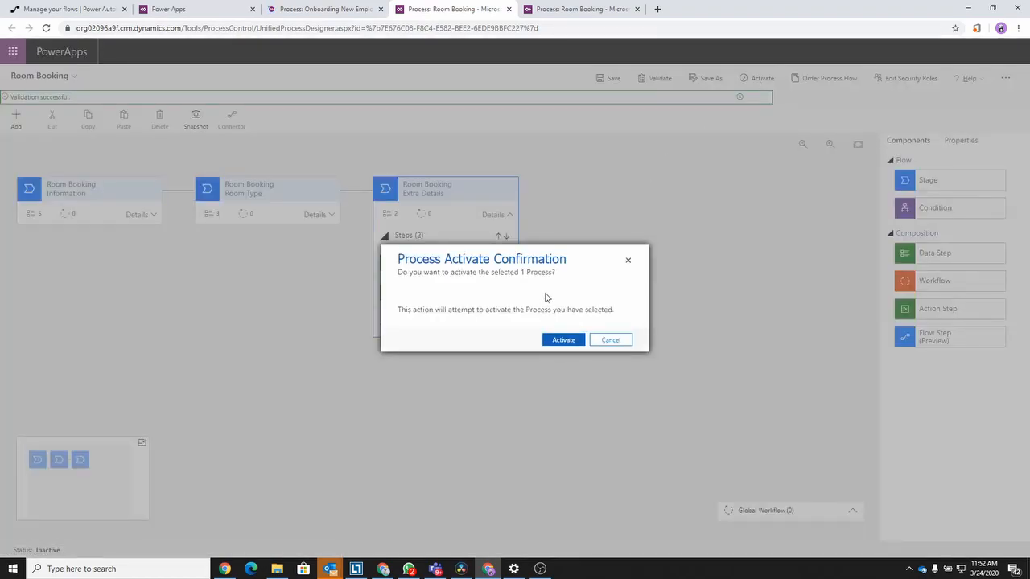
pyautogui.click(571, 342)
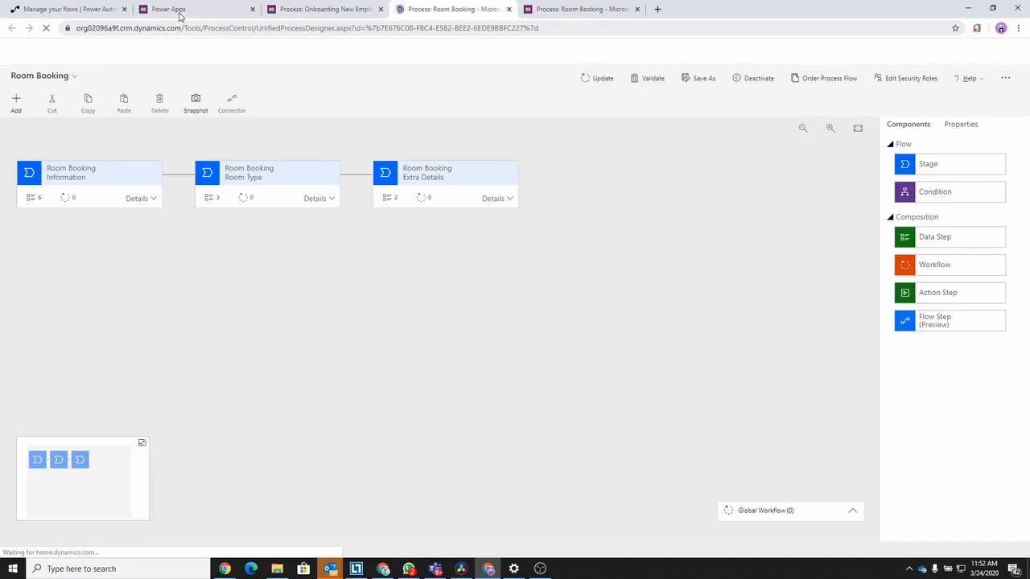
# Step: Start a canvas app import and upload the RoomBookingBusinessProcessFlow zip package
pyautogui.click(119, 9)
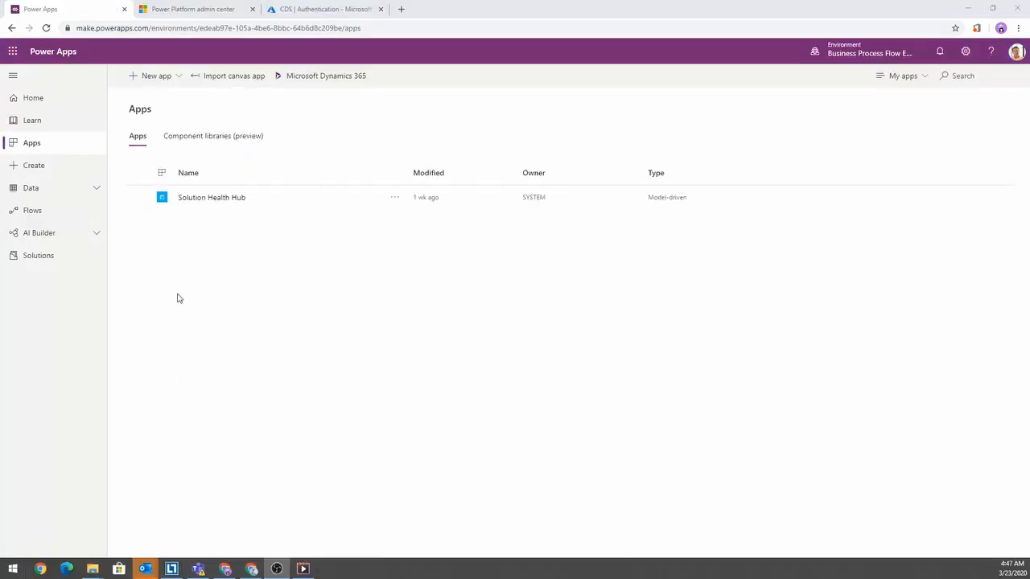
pyautogui.click(224, 78)
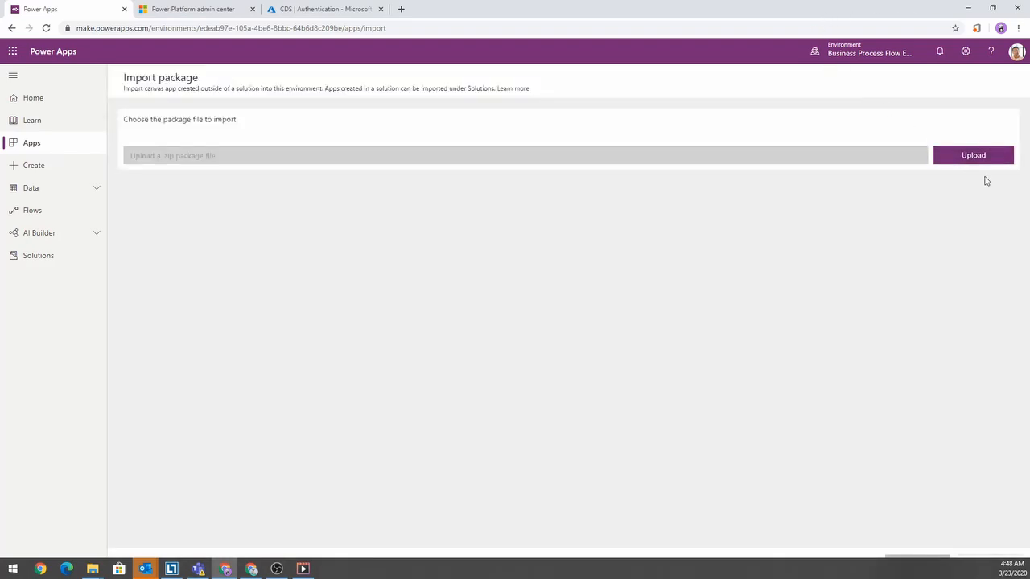
pyautogui.click(969, 157)
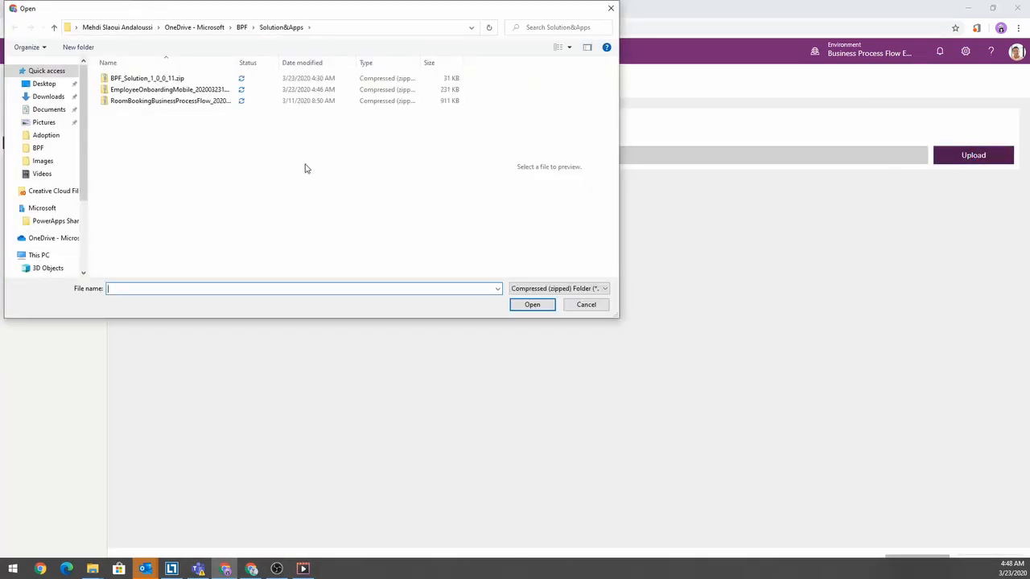
pyautogui.doubleClick(185, 100)
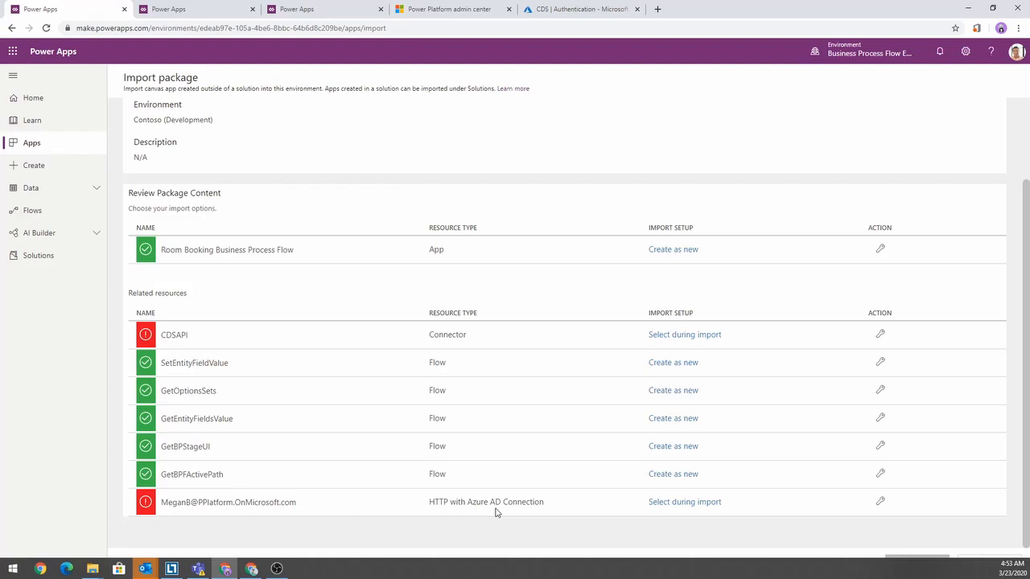
# Step: Open the import setup of the HTTP with Azure AD Connection resource and start creating a new HTTP with Azure AD connection
pyautogui.click(678, 506)
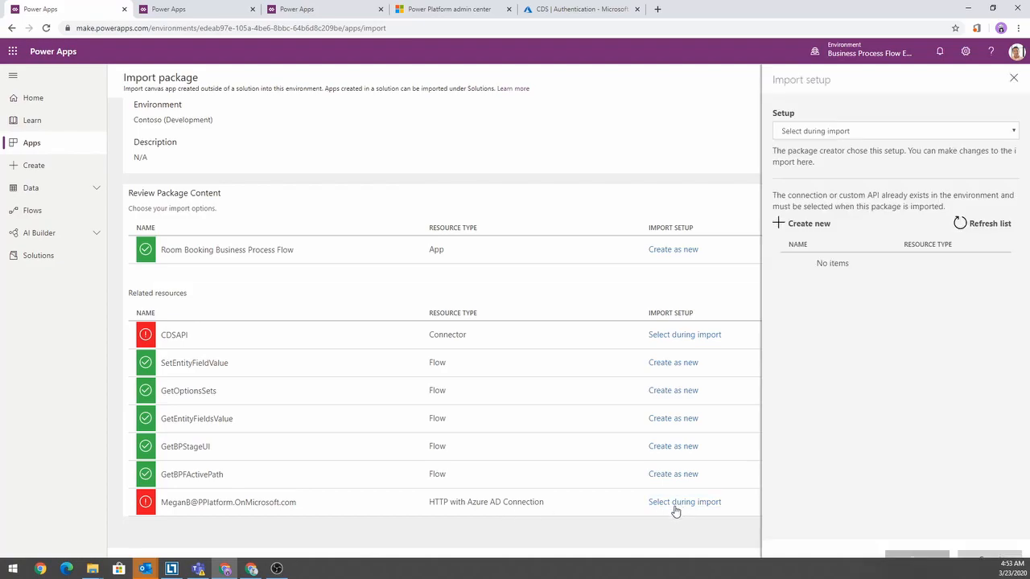
pyautogui.click(815, 229)
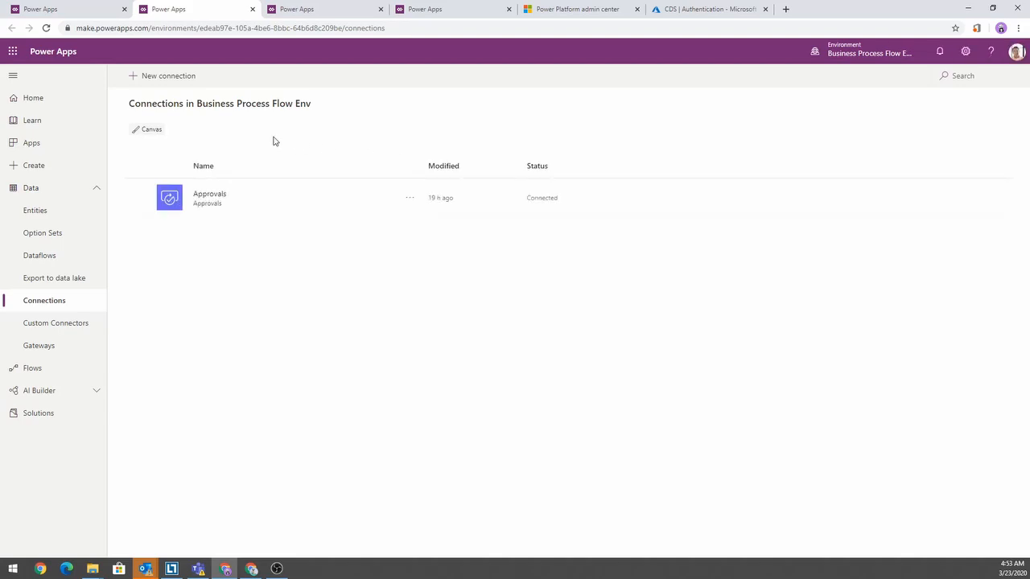
pyautogui.click(186, 77)
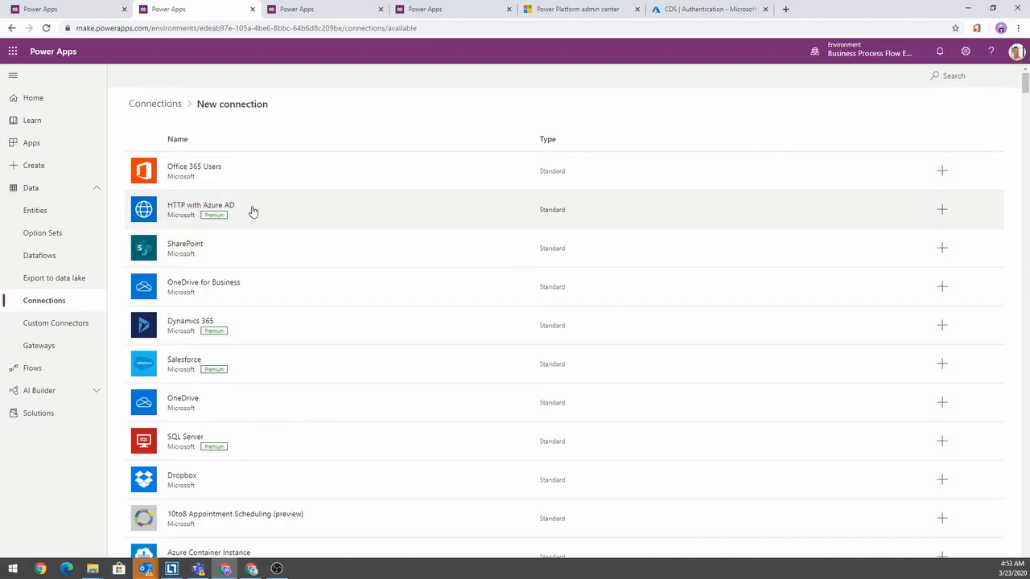
pyautogui.click(252, 210)
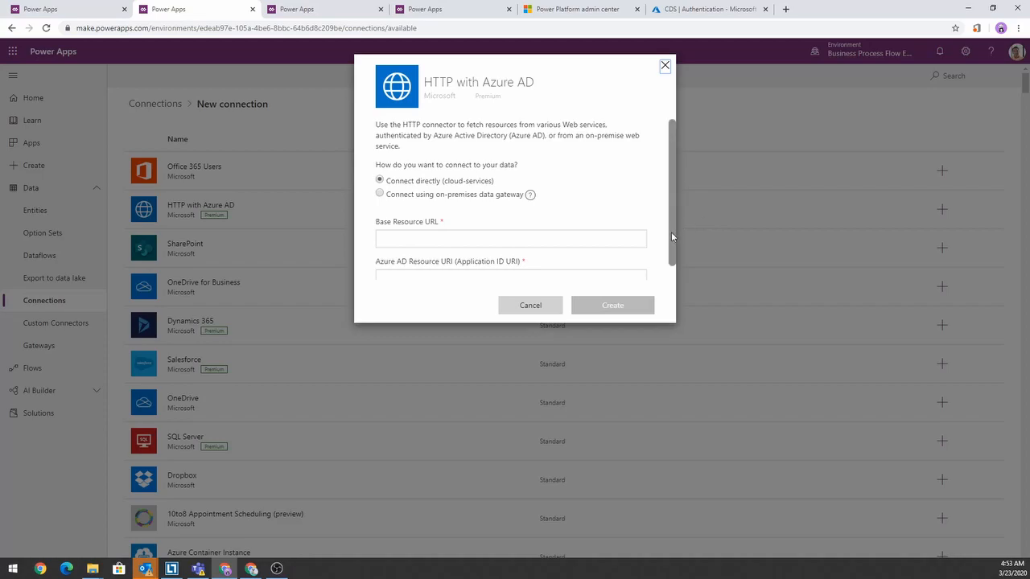
pyautogui.scroll(-1, 673, 259)
pyautogui.click(420, 222)
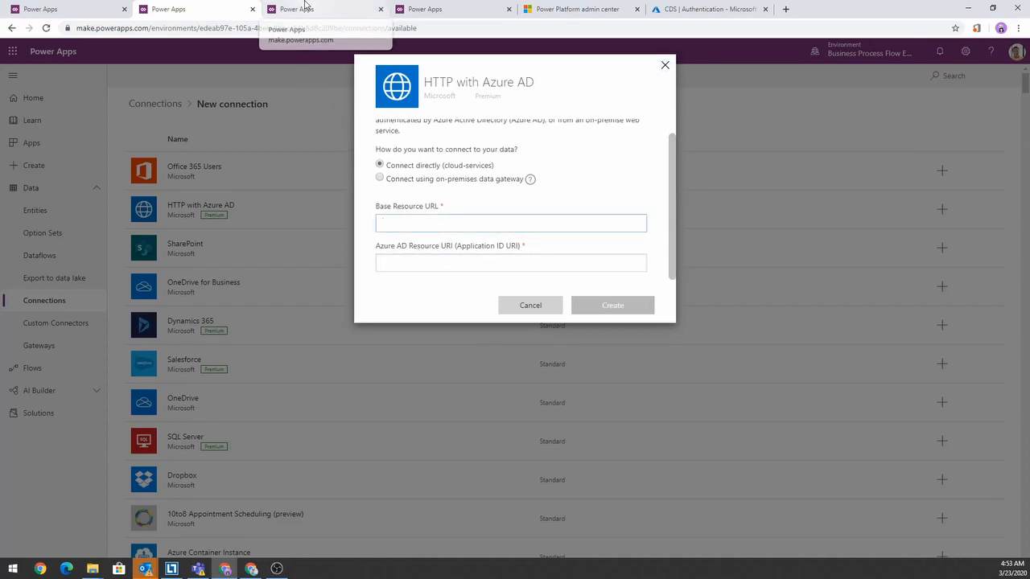
pyautogui.click(583, 10)
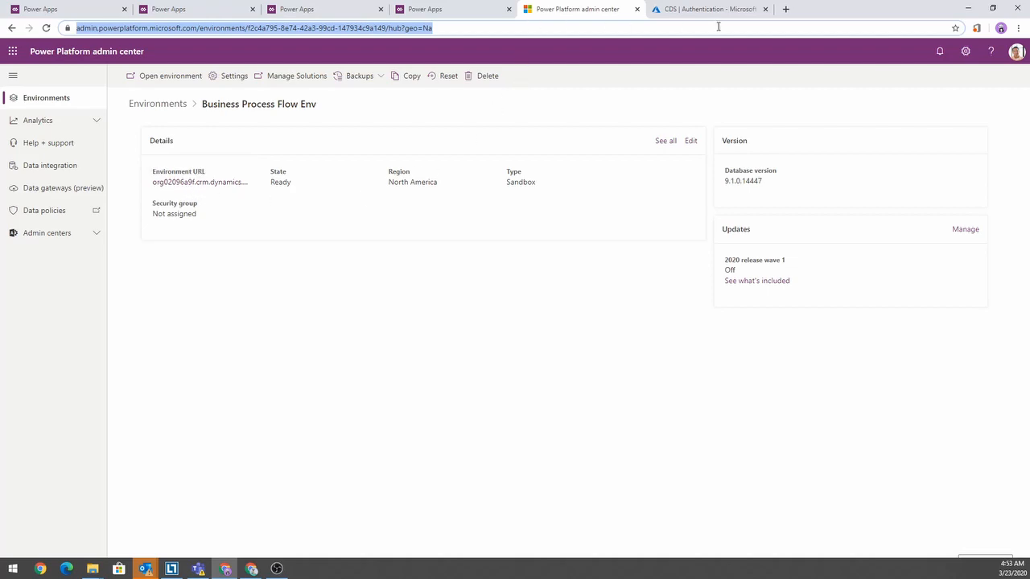
pyautogui.click(227, 15)
pyautogui.write('https://org02096a9f.crm.dynamics.com/')
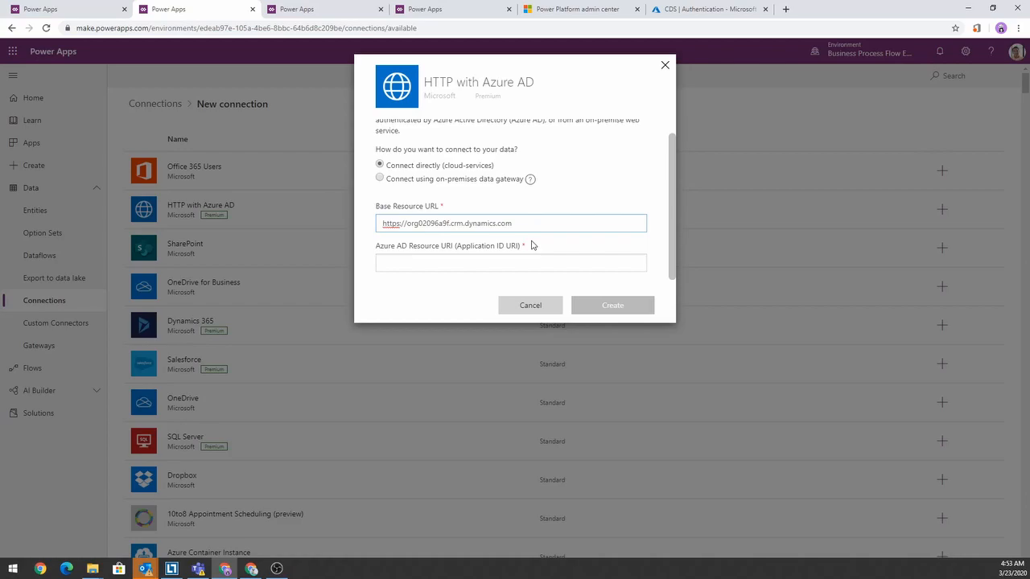
pyautogui.click(520, 266)
pyautogui.write('https://org02096a9f.crm.dynamics.com')
pyautogui.write('/')
pyautogui.press('BackSpace')
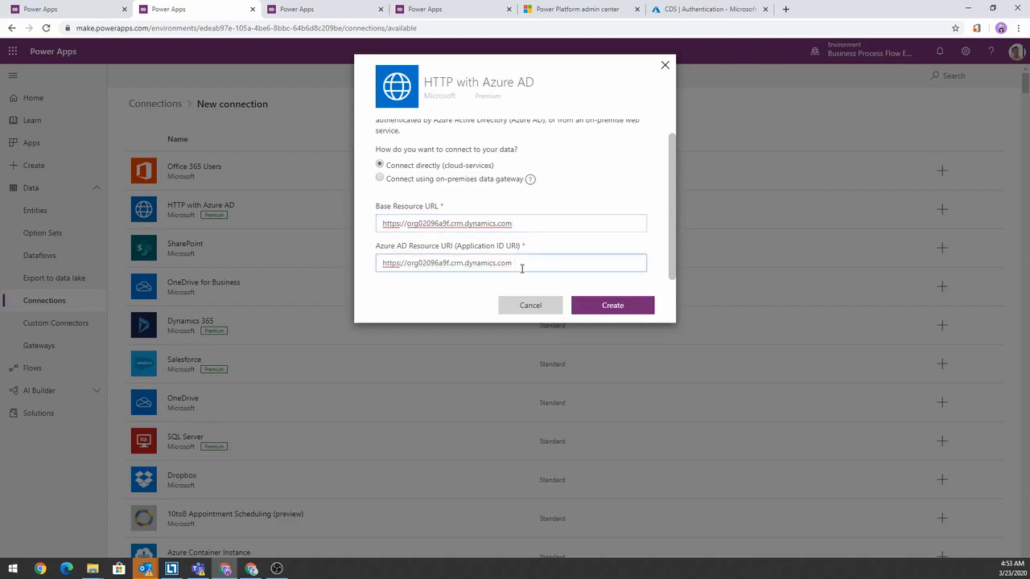
pyautogui.click(613, 305)
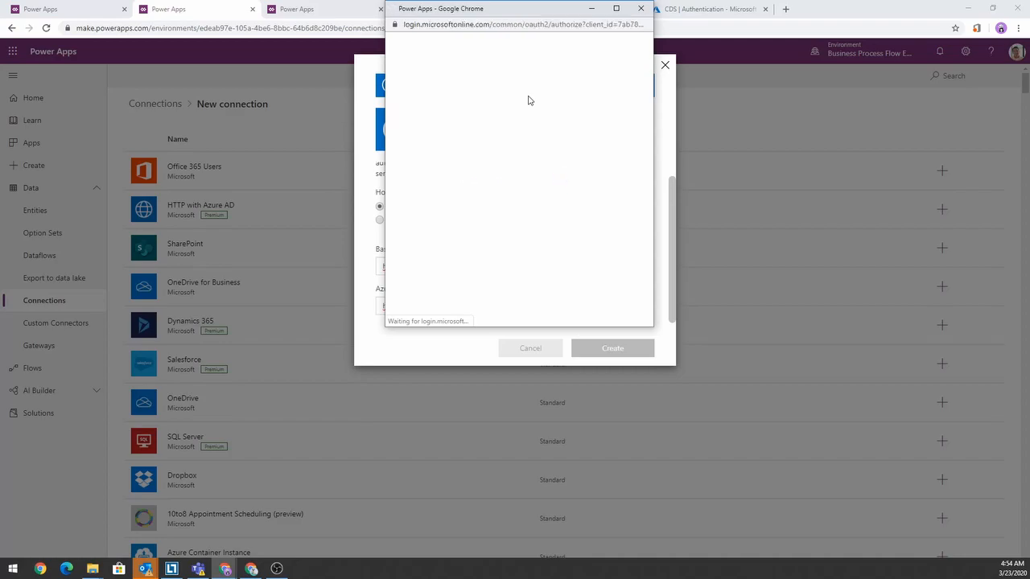
pyautogui.click(527, 154)
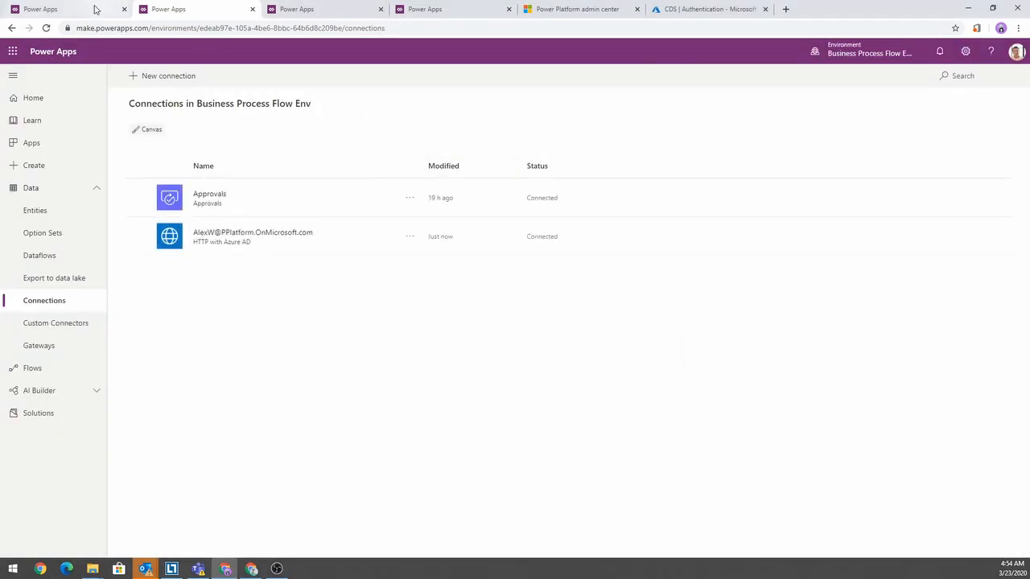
# Step: Assign the new HTTP with Azure AD connection to the matching related resource in the package import and save the setup
pyautogui.click(79, 12)
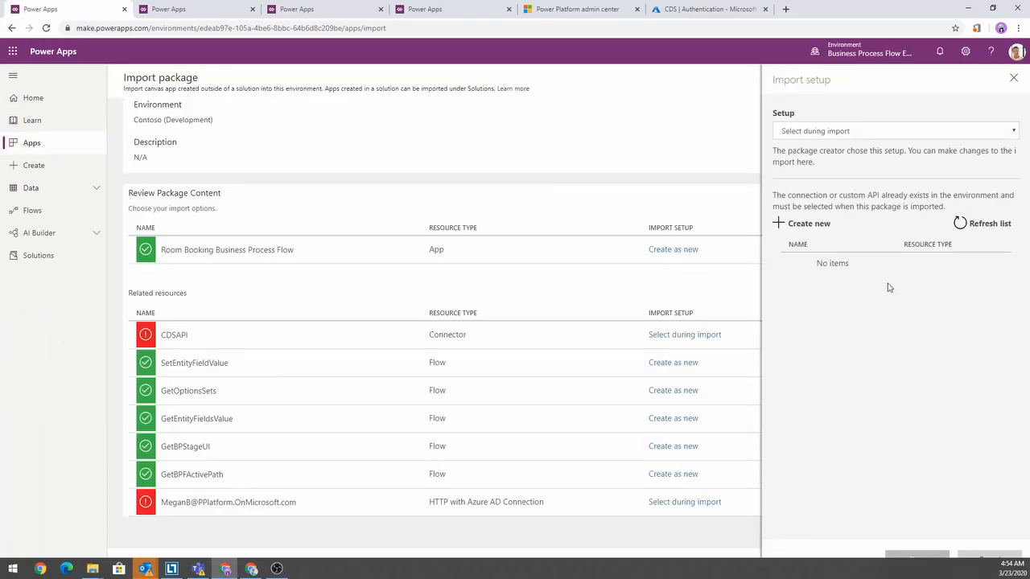
pyautogui.click(826, 268)
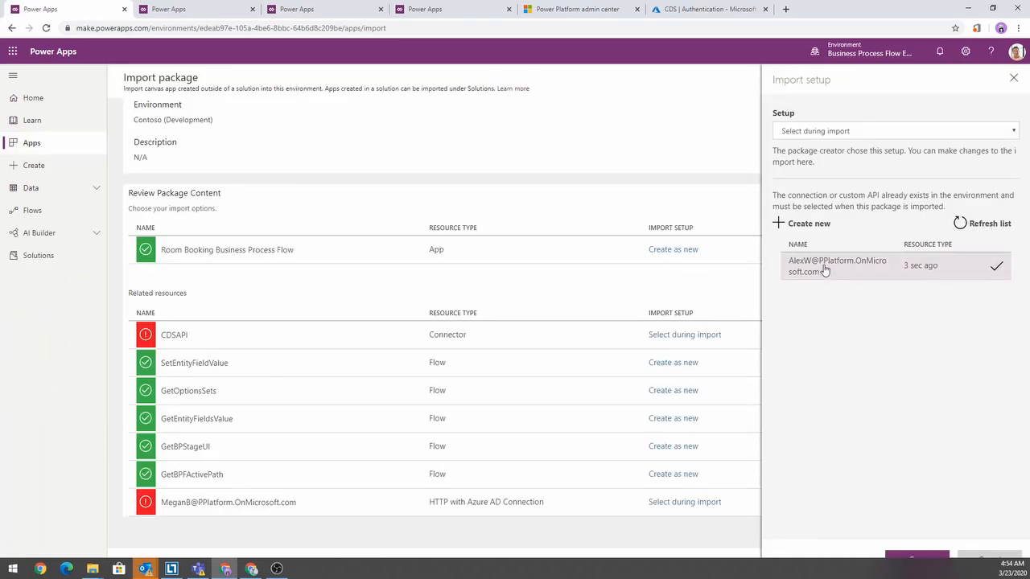
pyautogui.click(938, 559)
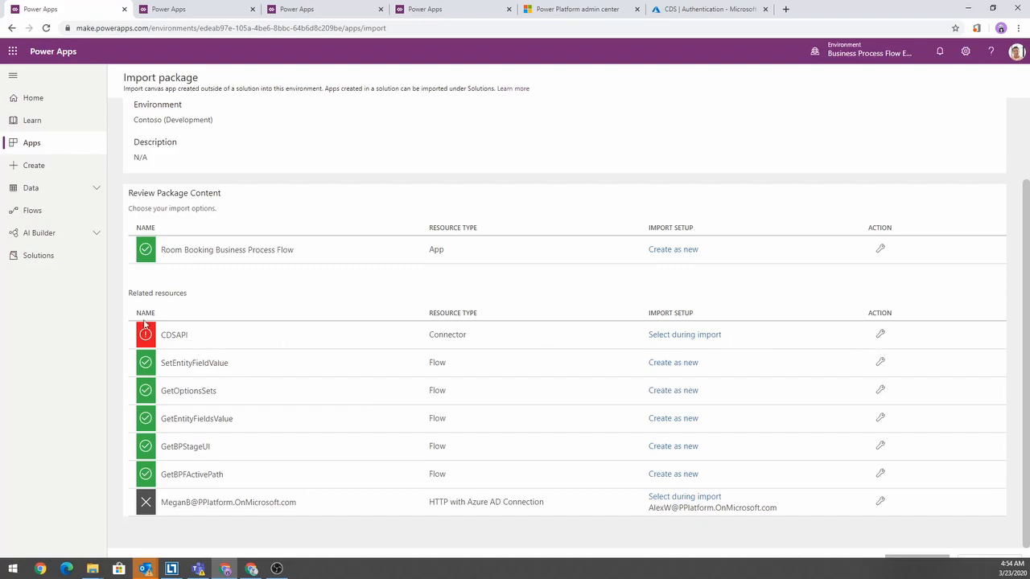
# Step: Start a custom connector named CDSAPI from the OpenAPI file CDS-API.swagger.json and continue to its general information
pyautogui.click(201, 9)
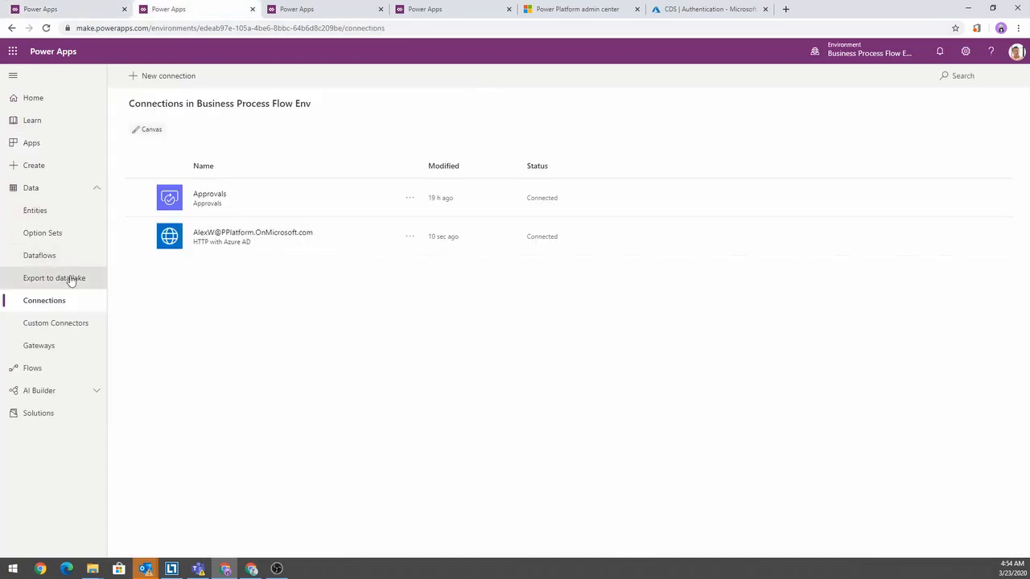
pyautogui.click(69, 326)
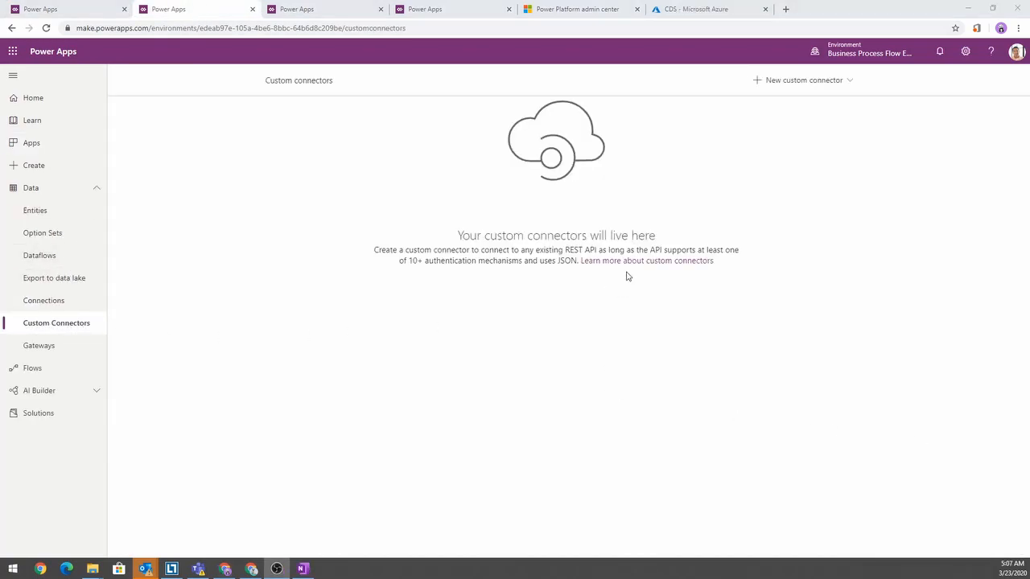
pyautogui.click(823, 86)
pyautogui.click(810, 133)
pyautogui.click(496, 306)
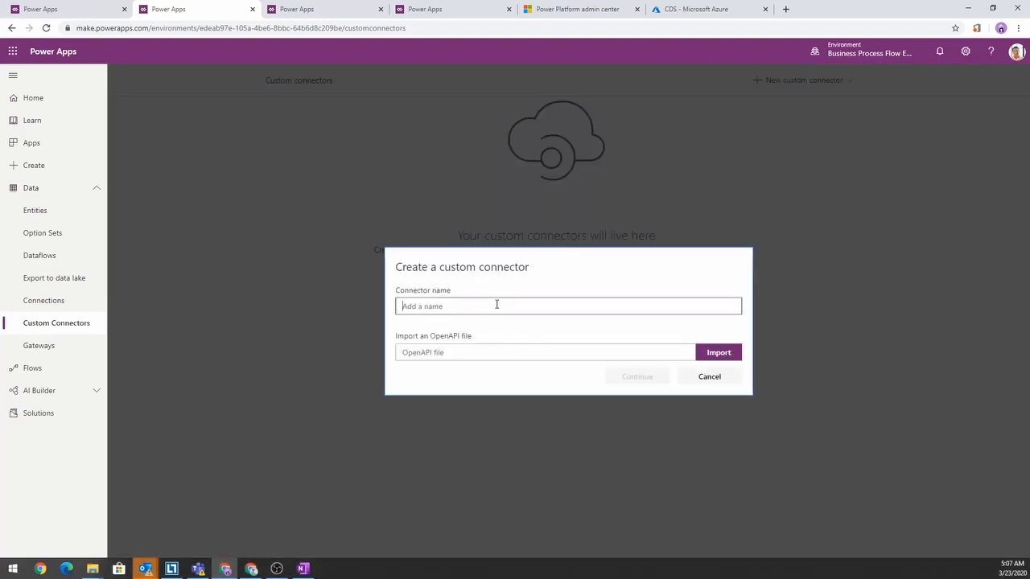
pyautogui.write('CDSAPI')
pyautogui.click(718, 356)
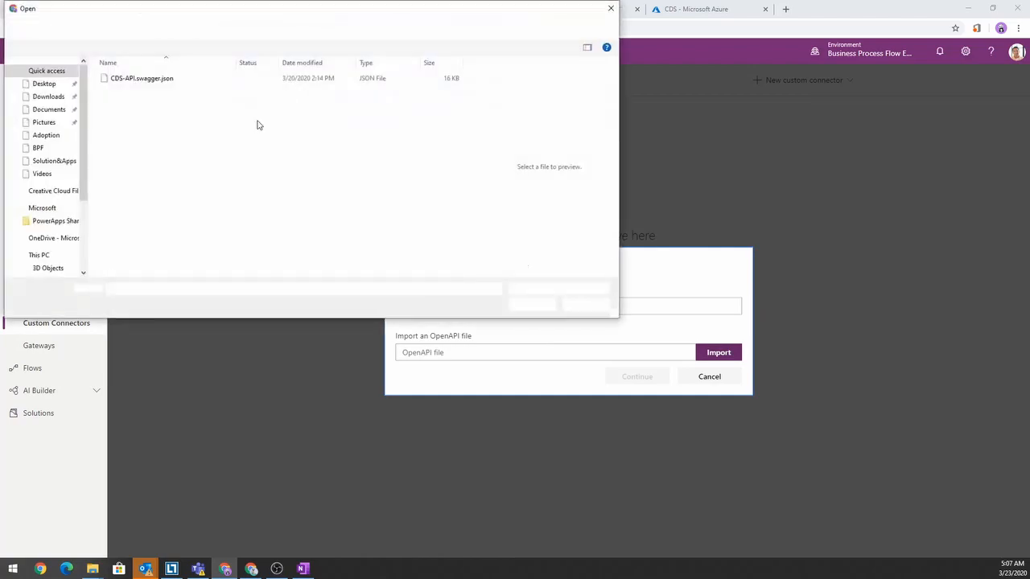
pyautogui.doubleClick(148, 81)
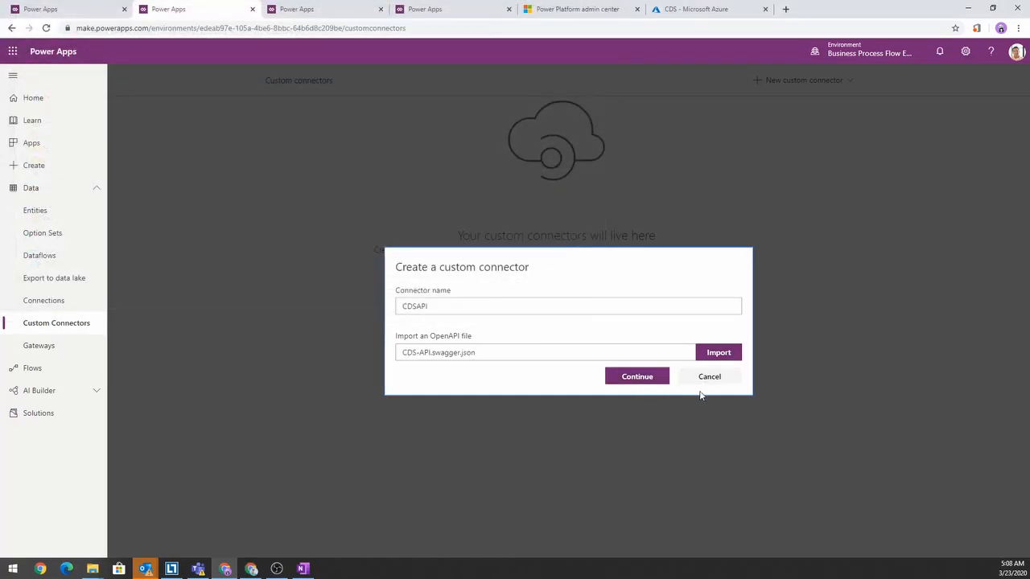
pyautogui.click(636, 376)
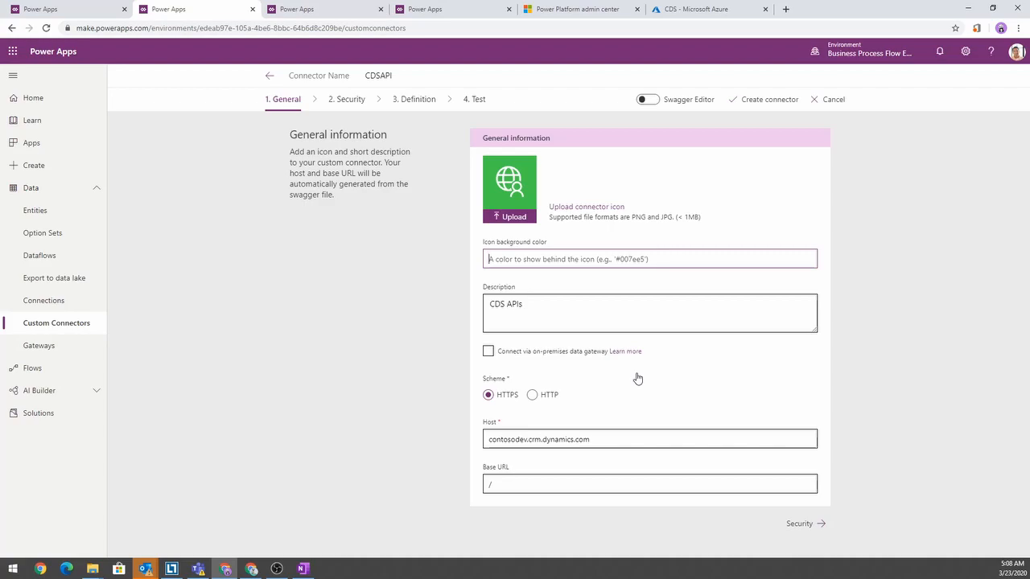
pyautogui.click(509, 189)
pyautogui.doubleClick(135, 103)
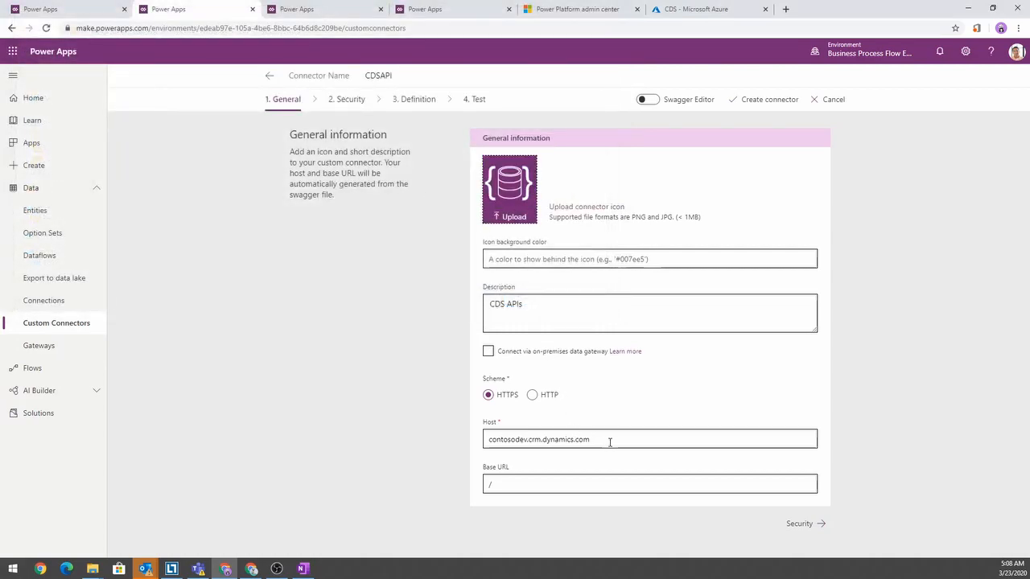
pyautogui.hotkey('alt', 'Tab')
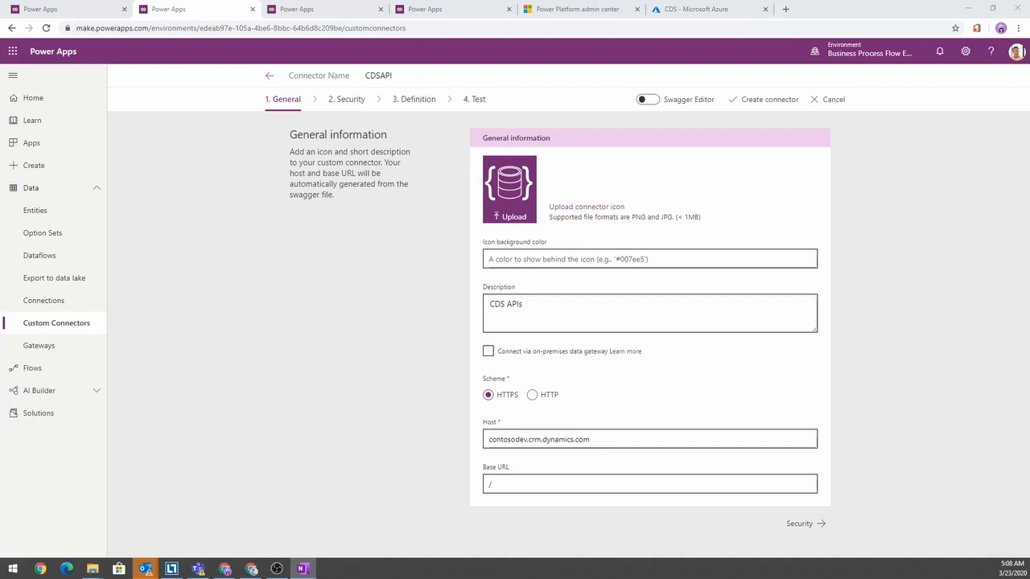
pyautogui.tripleClick(623, 443)
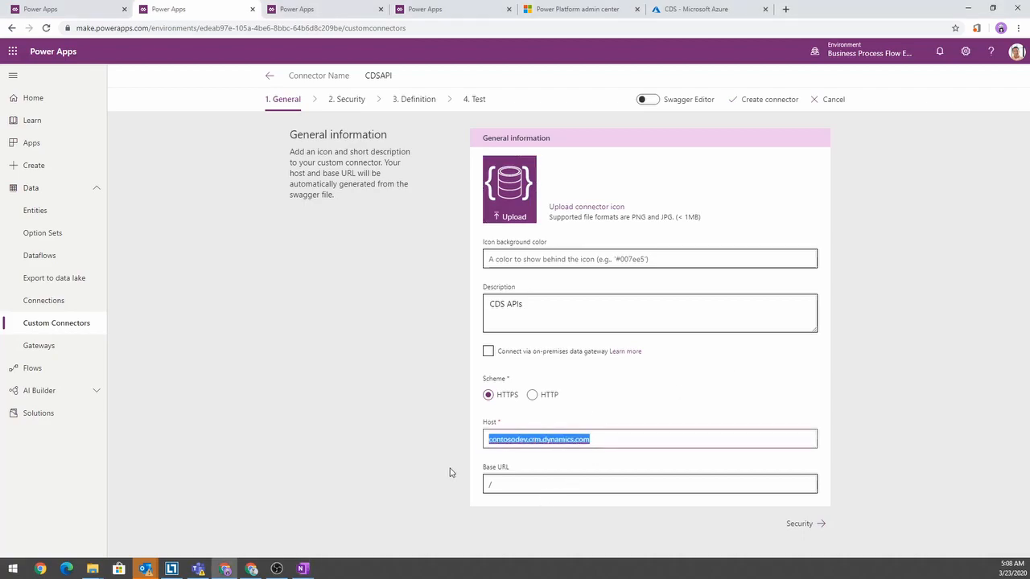
pyautogui.write('https://org02096a9f.crm.dynamics.com')
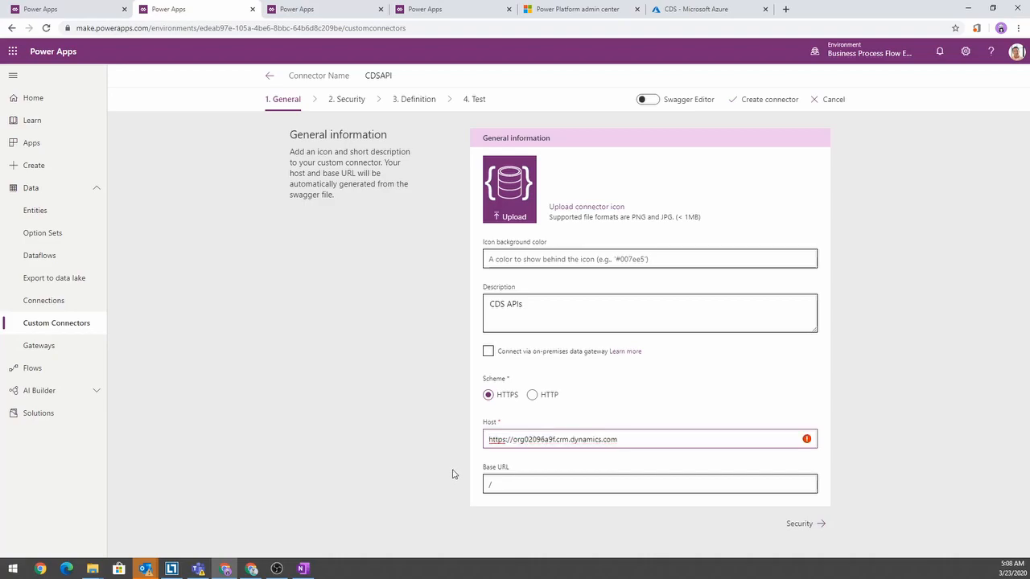
pyautogui.press('Delete')
pyautogui.press('Delete')
pyautogui.press('Delete')
pyautogui.press('Delete')
pyautogui.press('Delete')
pyautogui.press('Delete')
pyautogui.press('Delete')
pyautogui.press('Delete')
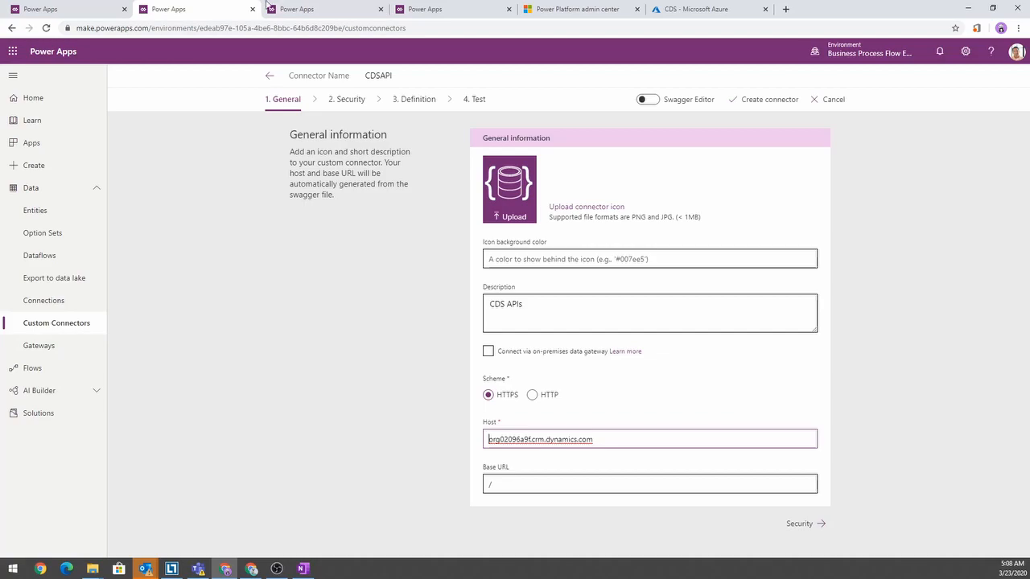
# Step: Check the environment URL of Business Process Flow Env in the Power Platform admin center and return to the connector
pyautogui.click(571, 8)
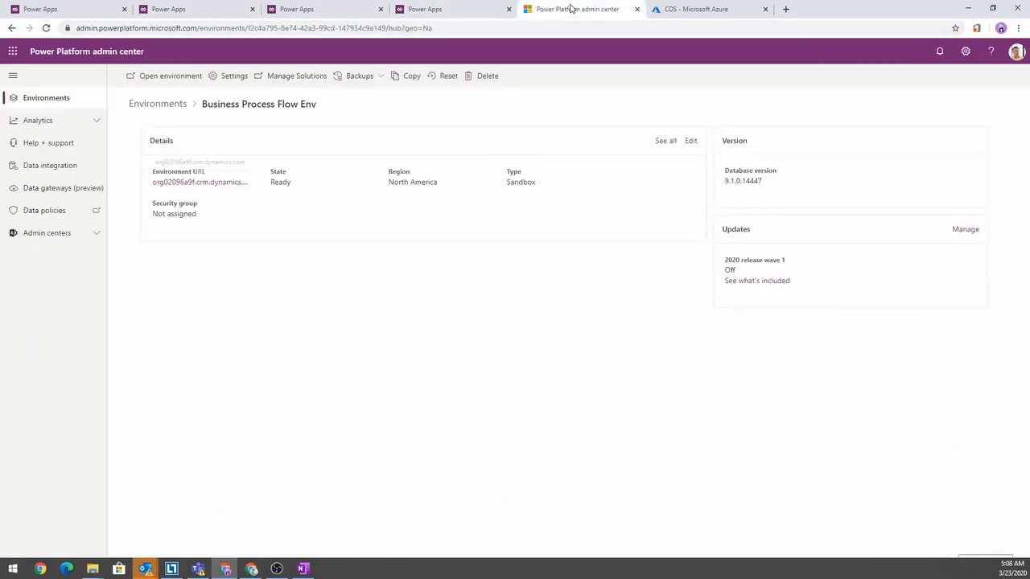
pyautogui.click(48, 8)
pyautogui.click(187, 9)
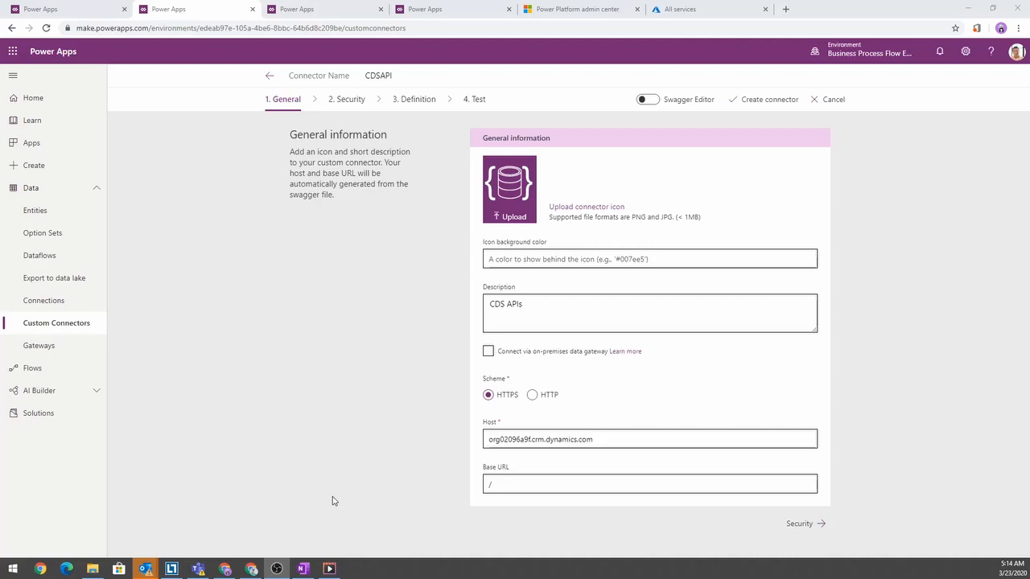
# Step: Go to the connector's security settings, then switch to the Azure portal and open the CDS app registration in Azure Active Directory
pyautogui.click(797, 530)
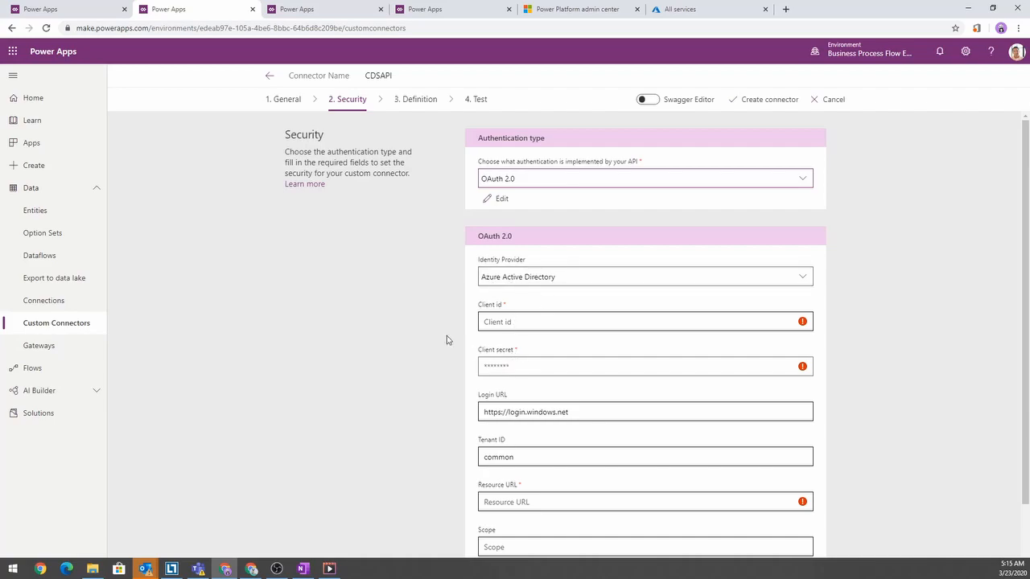
pyautogui.click(679, 9)
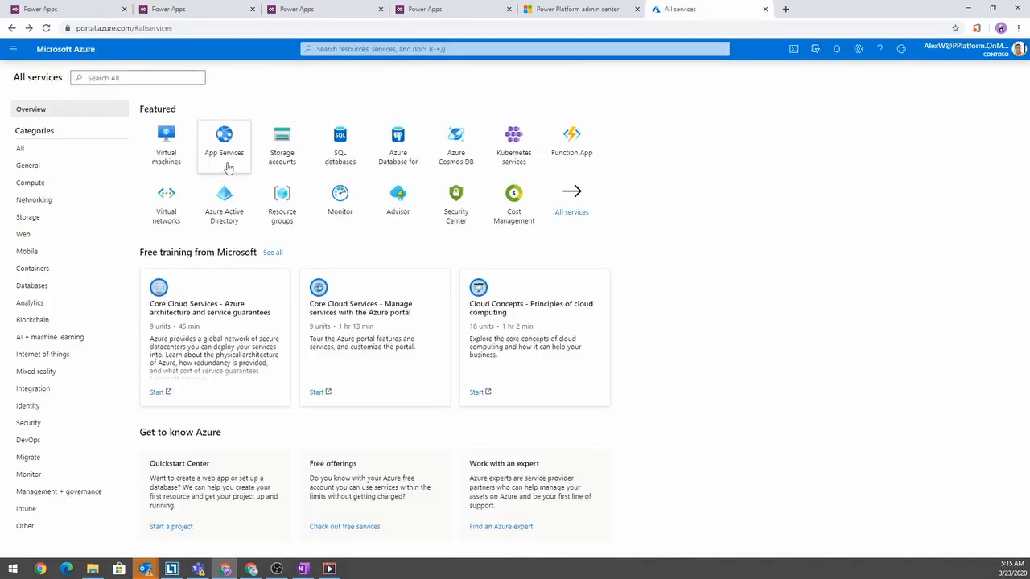
pyautogui.click(225, 201)
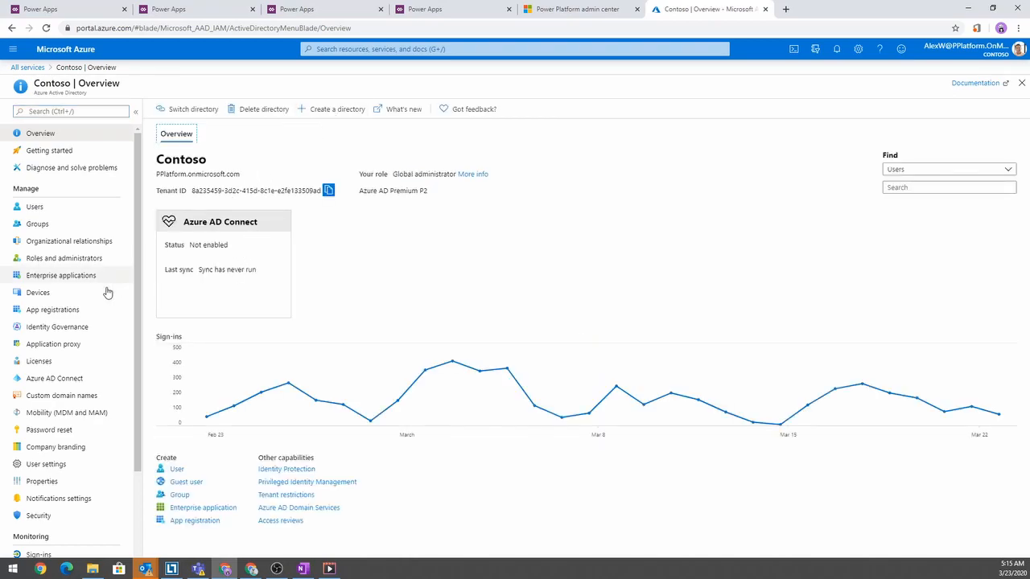
pyautogui.click(67, 312)
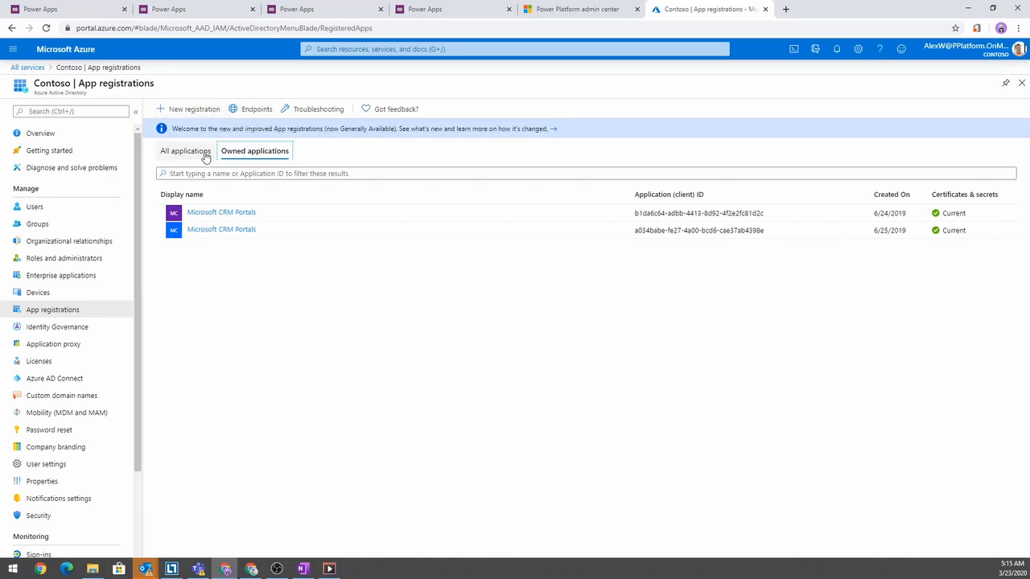
pyautogui.click(187, 151)
pyautogui.scroll(-3, 382, 469)
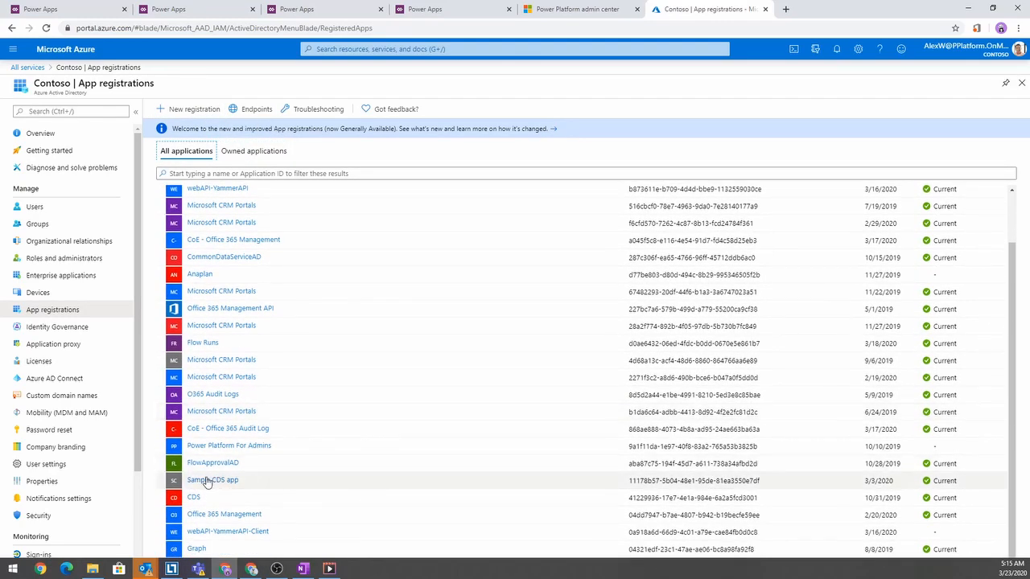
pyautogui.click(198, 494)
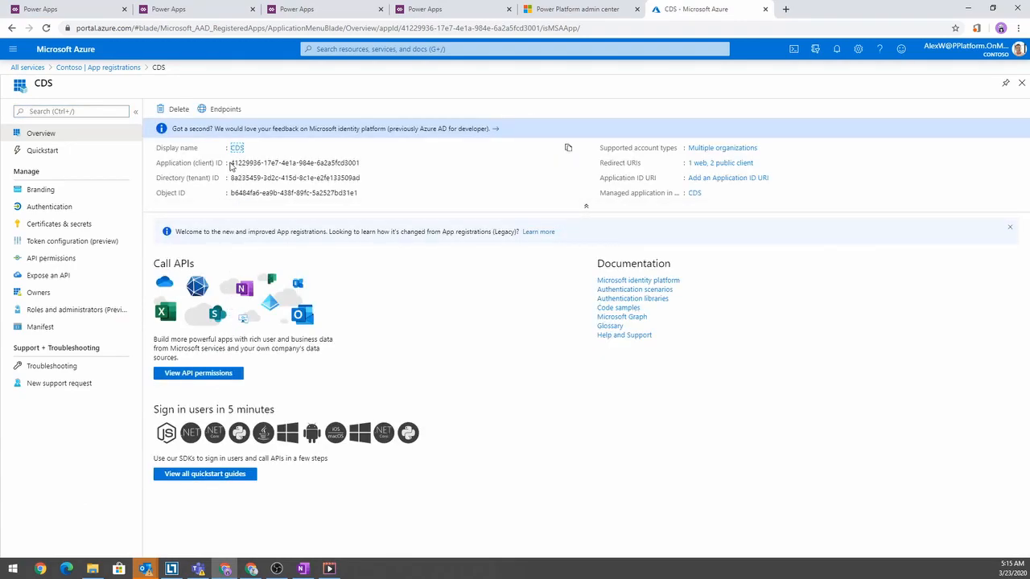
# Step: Copy the CDS registration's application (client) ID into the Client id field of the connector's OAuth 2.0 settings
pyautogui.moveTo(231, 164); pyautogui.dragTo(356, 170)
pyautogui.hotkey('ctrl', 'c')
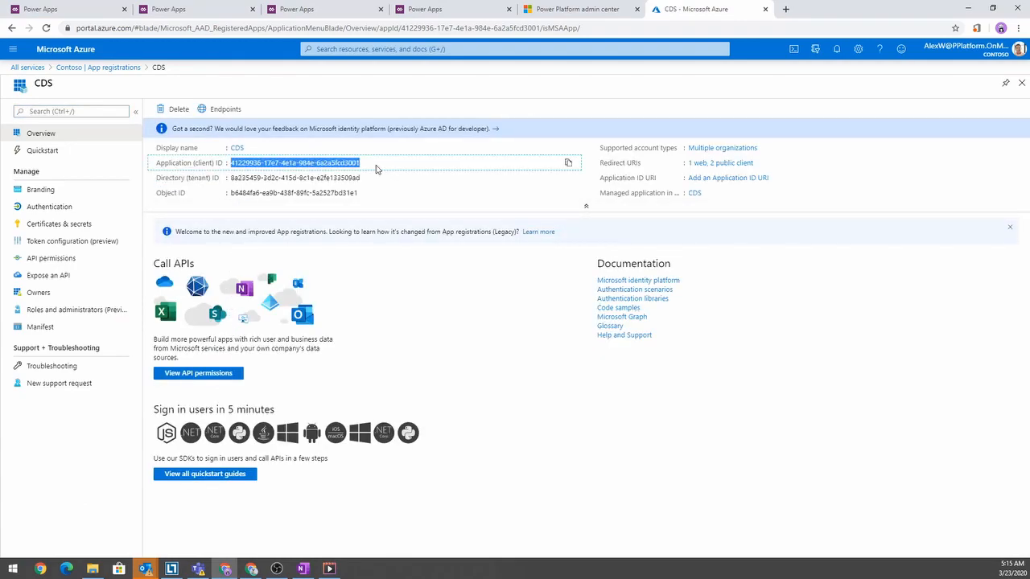
pyautogui.hotkey('alt', 'Tab')
pyautogui.hotkey('alt', 'Tab')
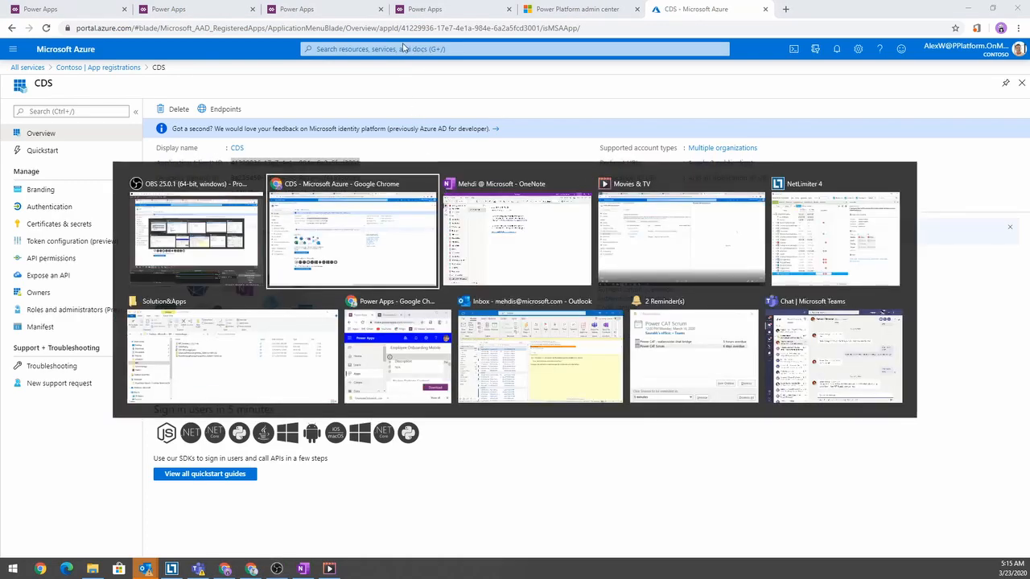
pyautogui.click(196, 11)
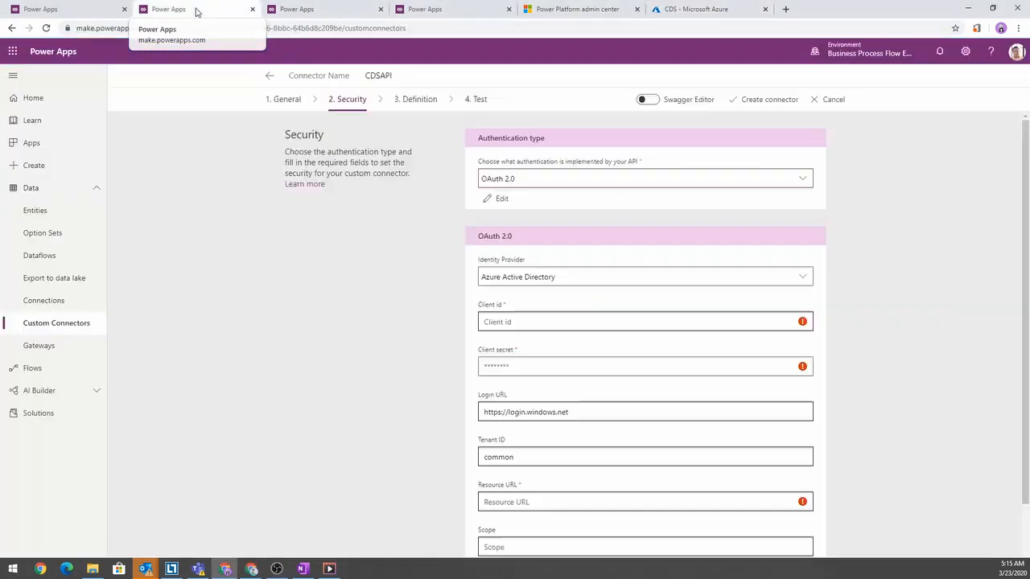
pyautogui.click(510, 325)
pyautogui.hotkey('ctrl', 'v')
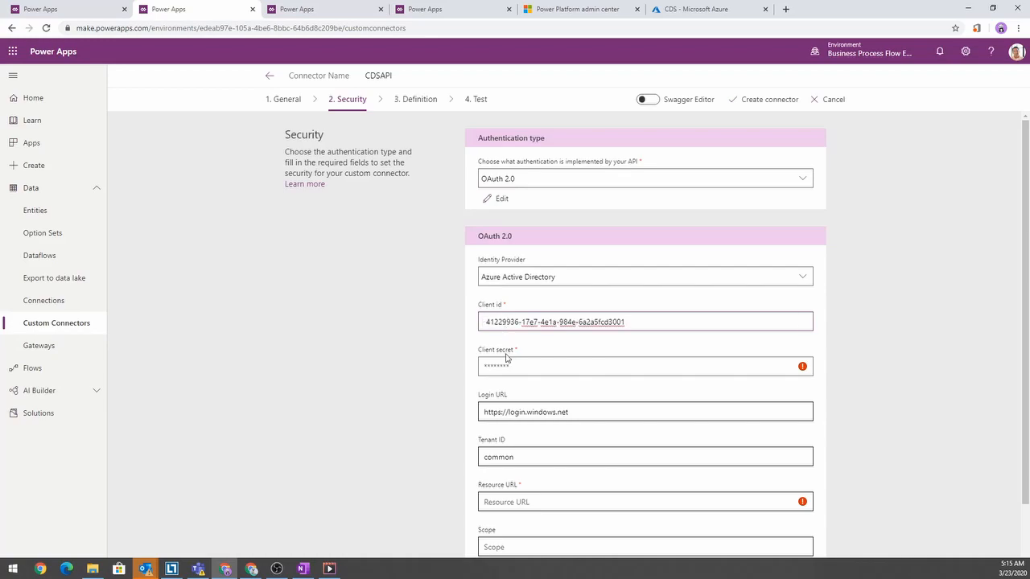
# Step: View the CDS registration's certificates and secrets in Azure, then paste the client secret into the connector's Client secret field
pyautogui.click(507, 367)
pyautogui.hotkey('alt', 'Tab')
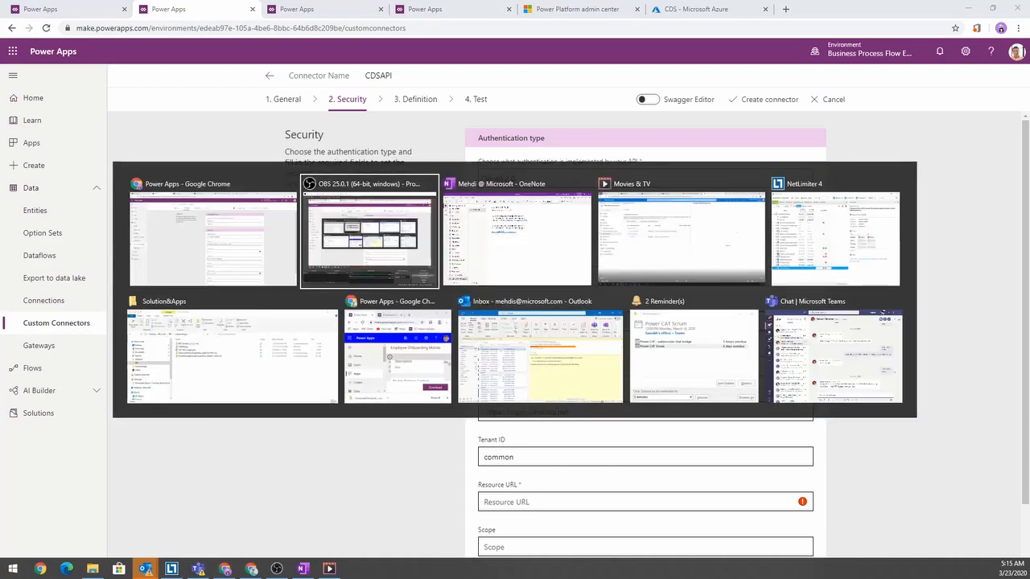
pyautogui.hotkey('alt', 'Tab')
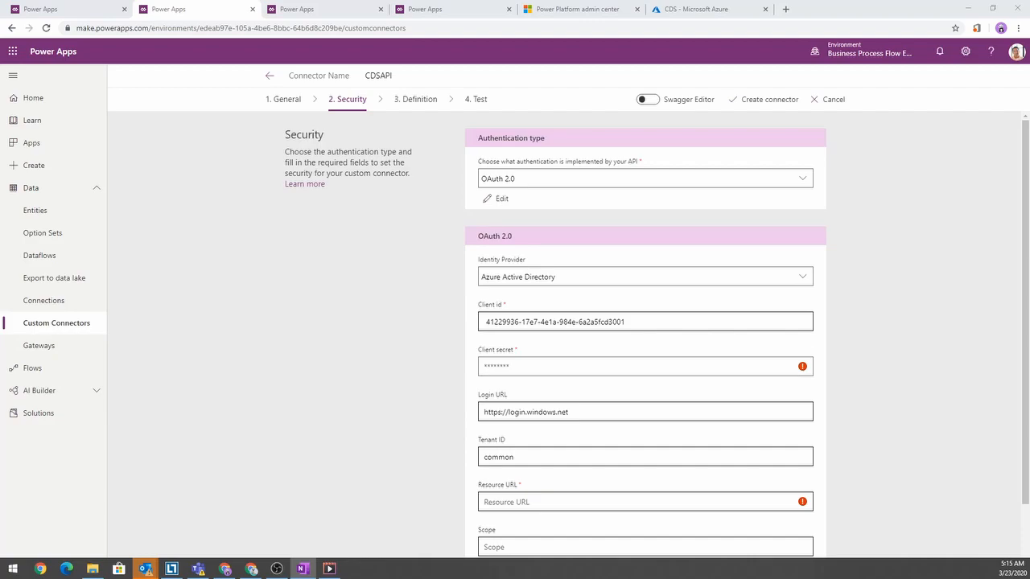
pyautogui.click(697, 8)
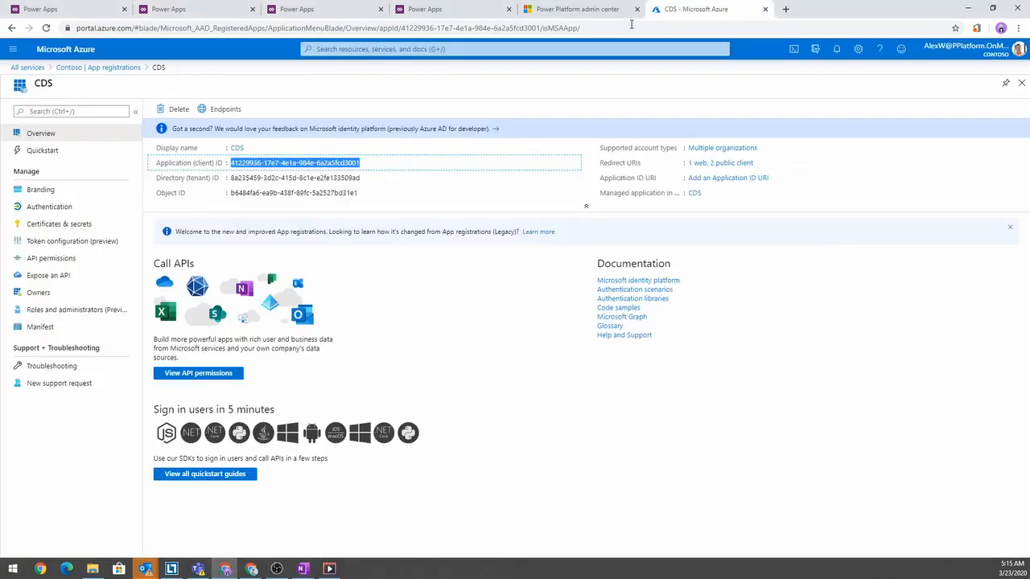
pyautogui.click(77, 228)
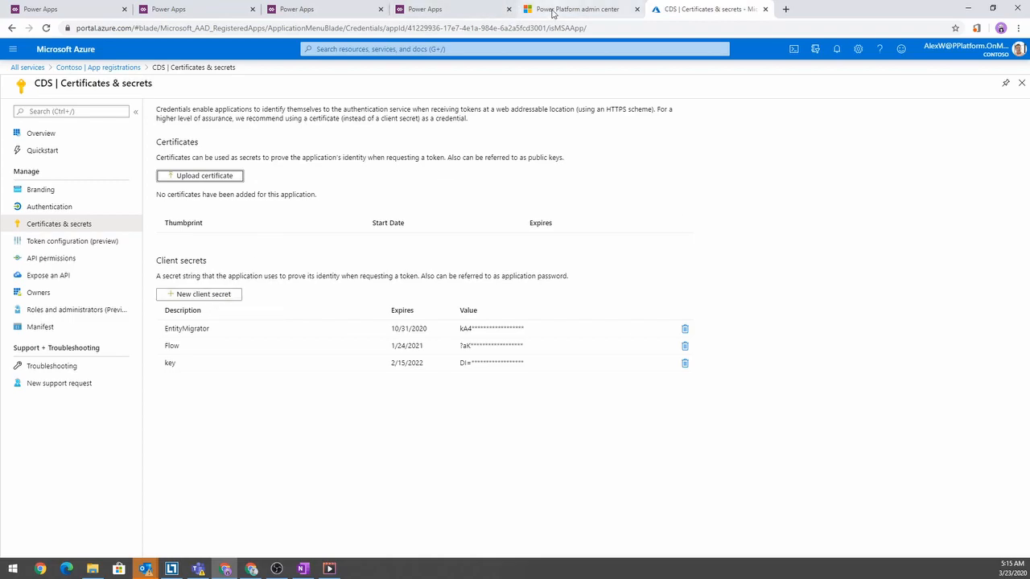
pyautogui.click(202, 8)
pyautogui.hotkey('ctrl', 'v')
pyautogui.scroll(-1, 582, 450)
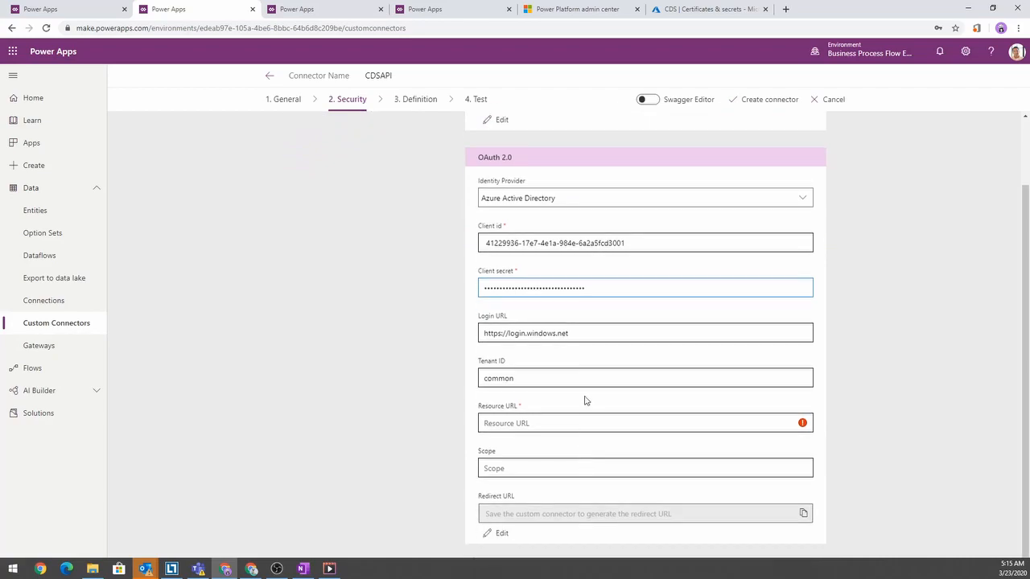
pyautogui.click(551, 424)
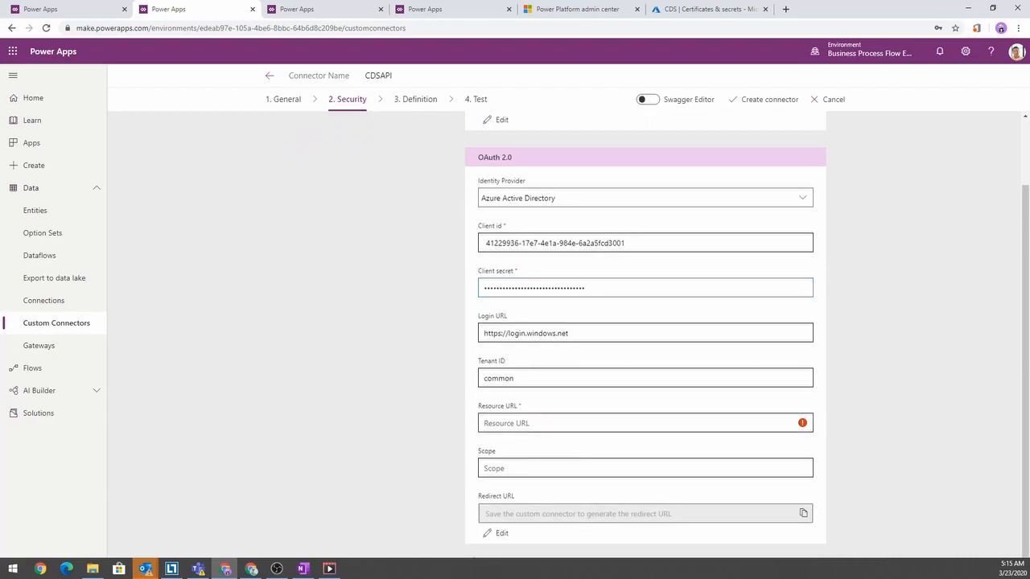
pyautogui.hotkey('alt', 'Tab')
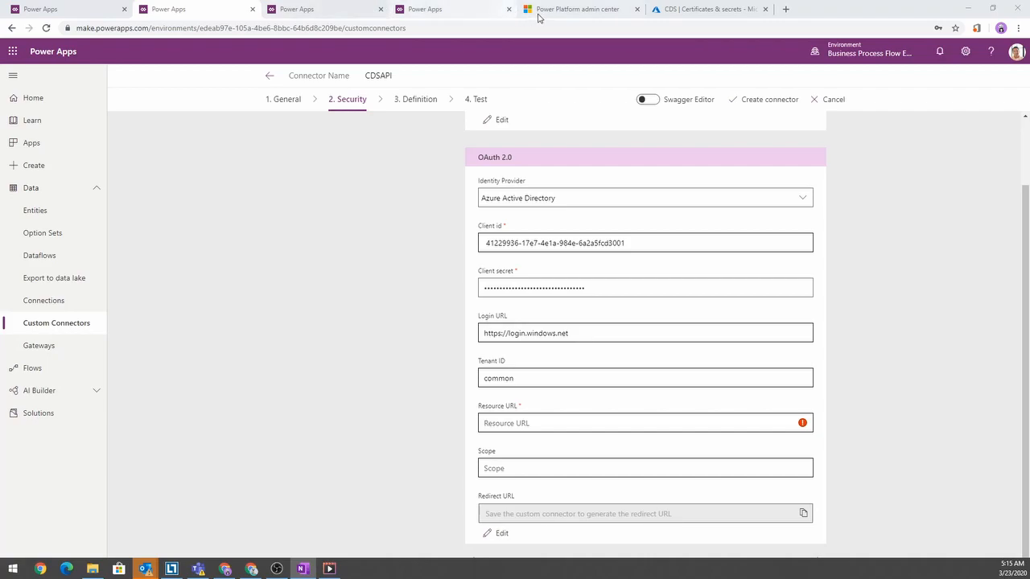
pyautogui.click(457, 15)
pyautogui.click(381, 10)
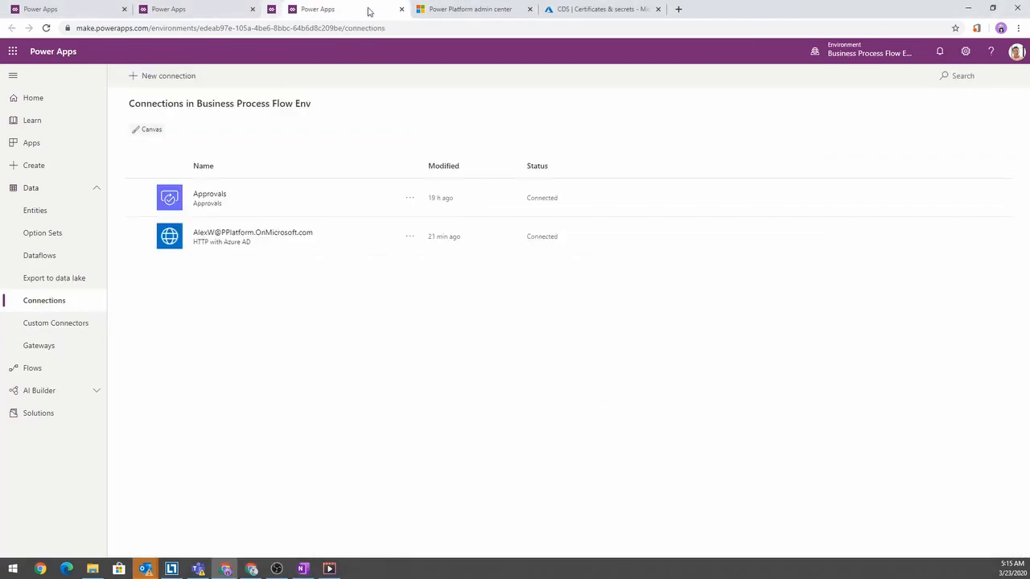
pyautogui.click(446, 14)
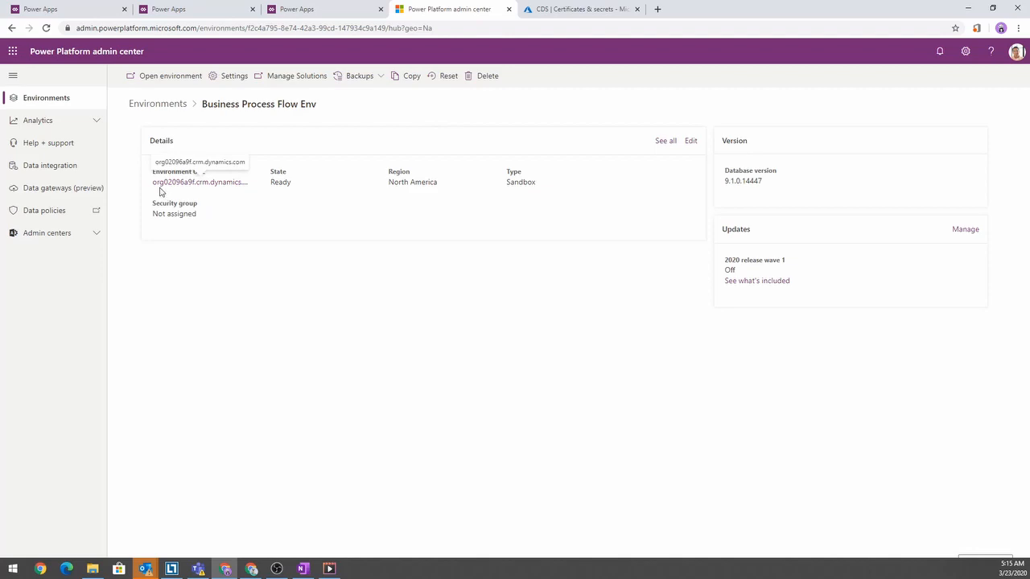
pyautogui.click(217, 12)
pyautogui.click(515, 423)
pyautogui.write('https://org02096a9f.crm.dynamics.com/')
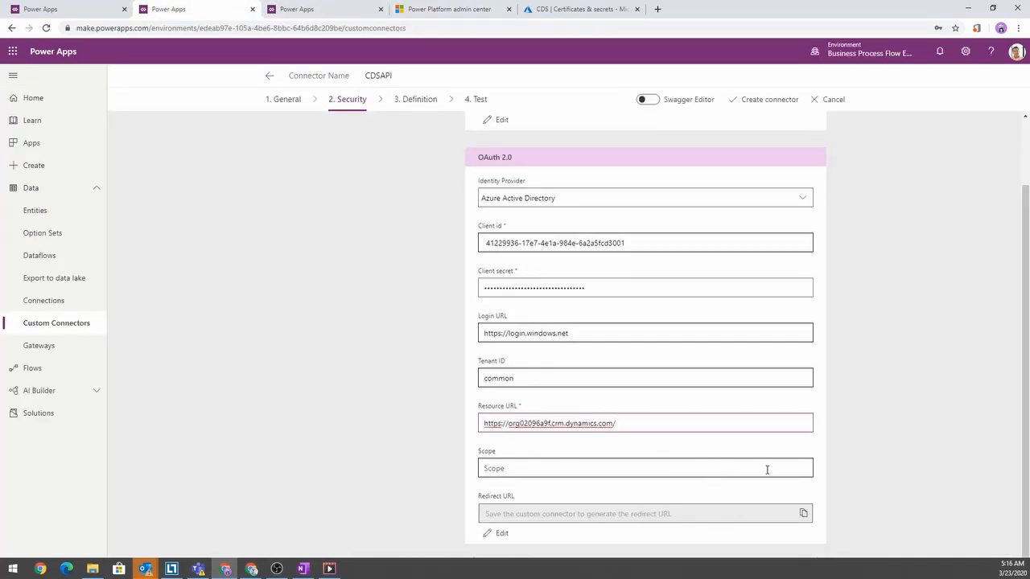
pyautogui.click(764, 100)
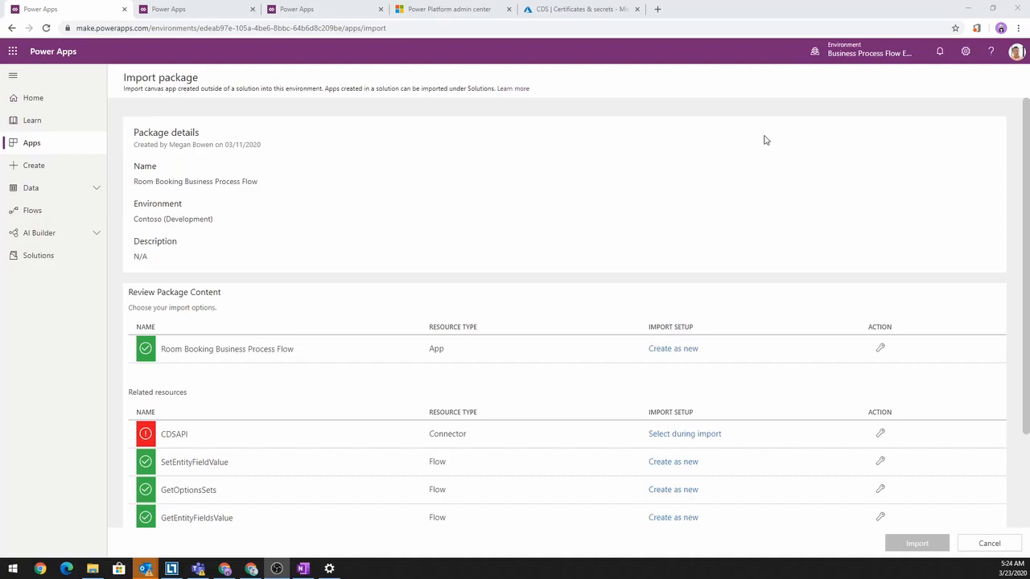
# Step: Map the package's CDSAPI connector to the existing CDSAPI custom connector and import the Room Booking Business Process Flow package
pyautogui.scroll(-3, 683, 161)
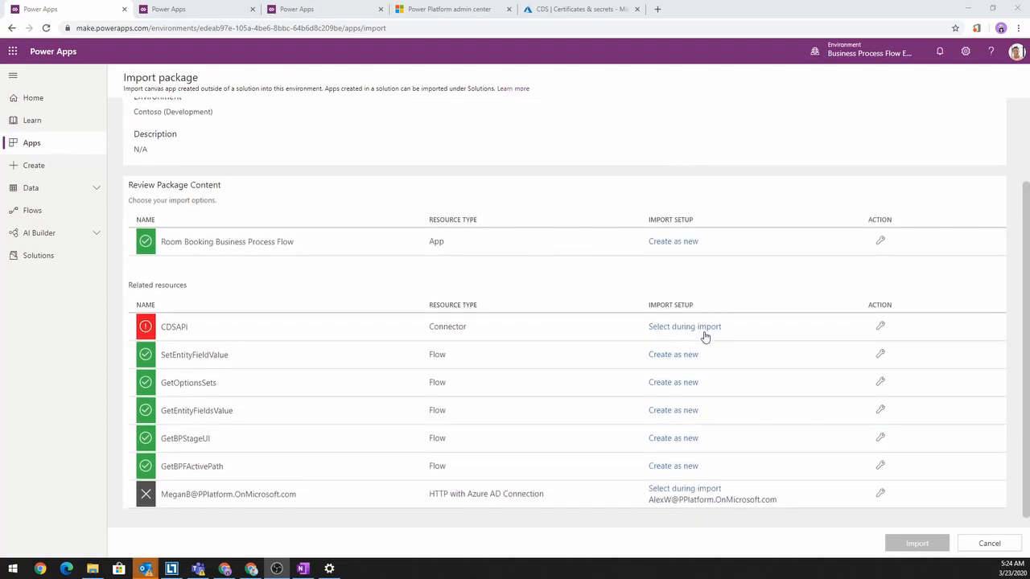
pyautogui.click(705, 330)
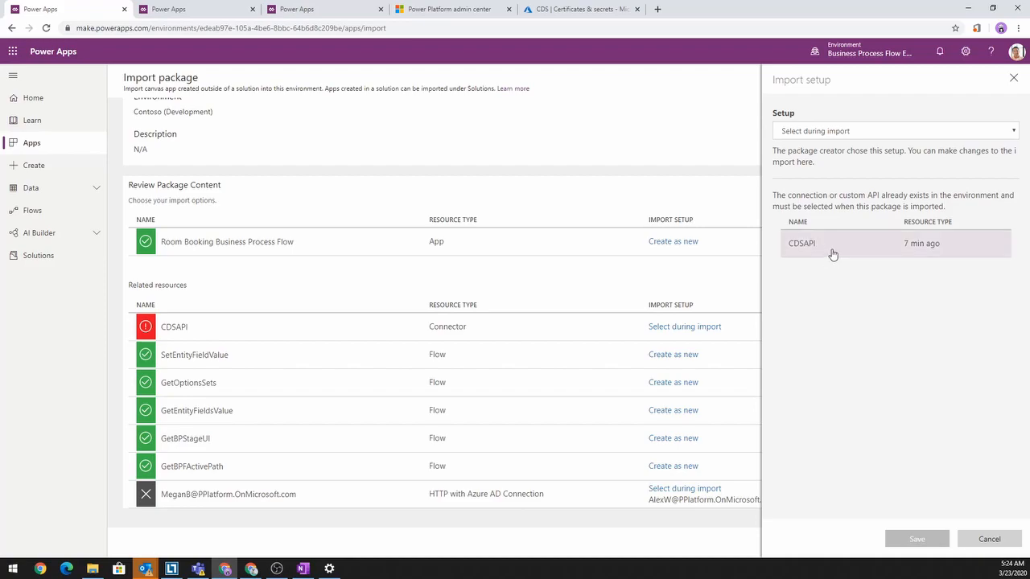
pyautogui.click(832, 250)
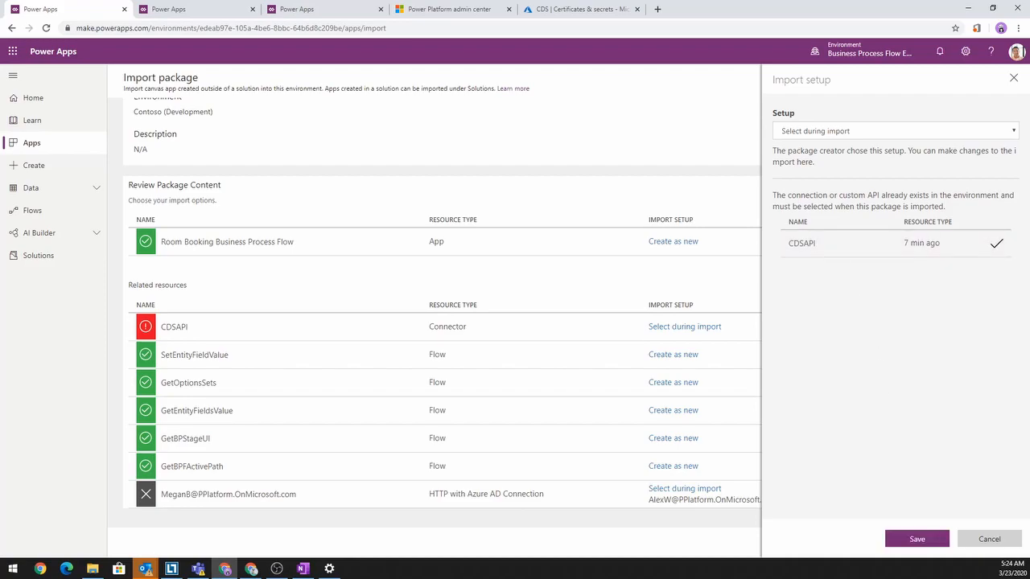
pyautogui.click(917, 539)
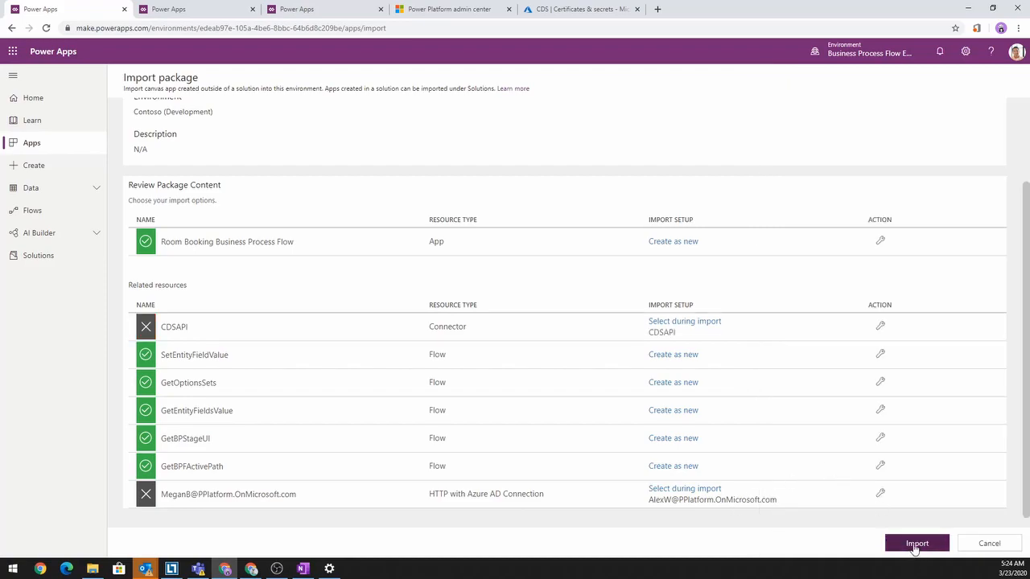
pyautogui.click(916, 543)
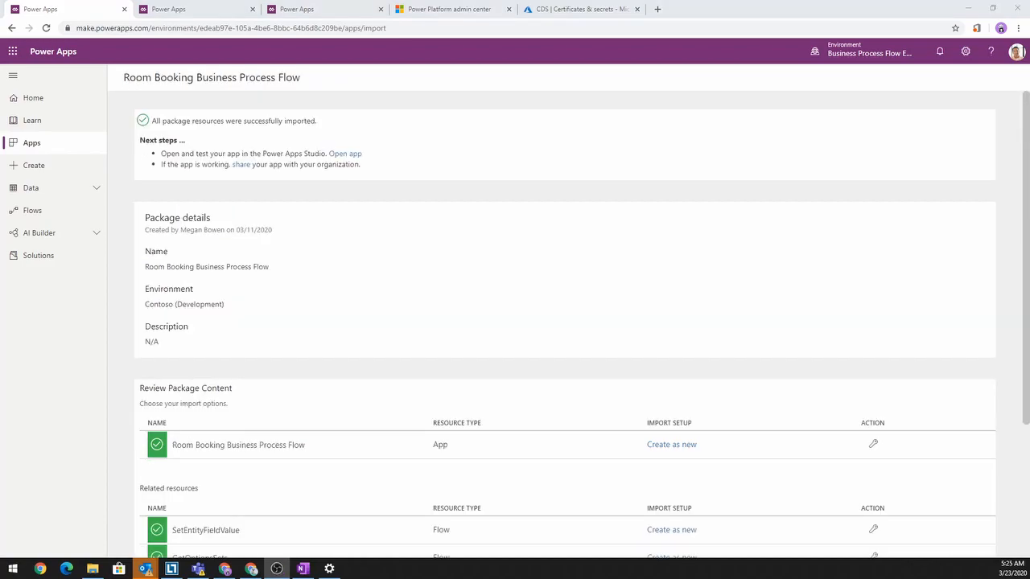
pyautogui.scroll(-2, 361, 313)
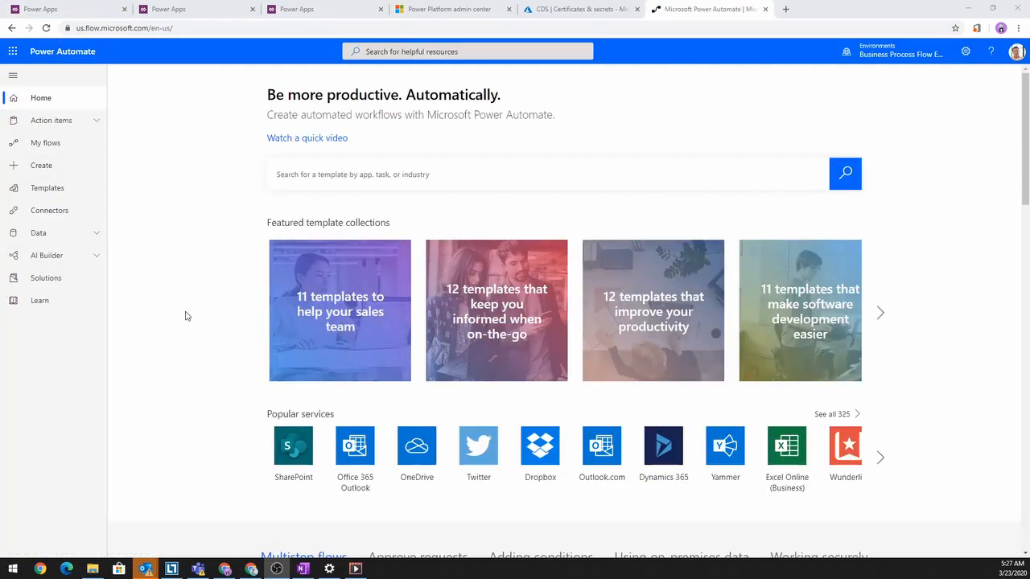
# Step: In Power Automate, edit the GetBPStageUI flow, set its Set Environment URL value to org02096a9f.crm.dynamics.com and save the flow
pyautogui.click(69, 143)
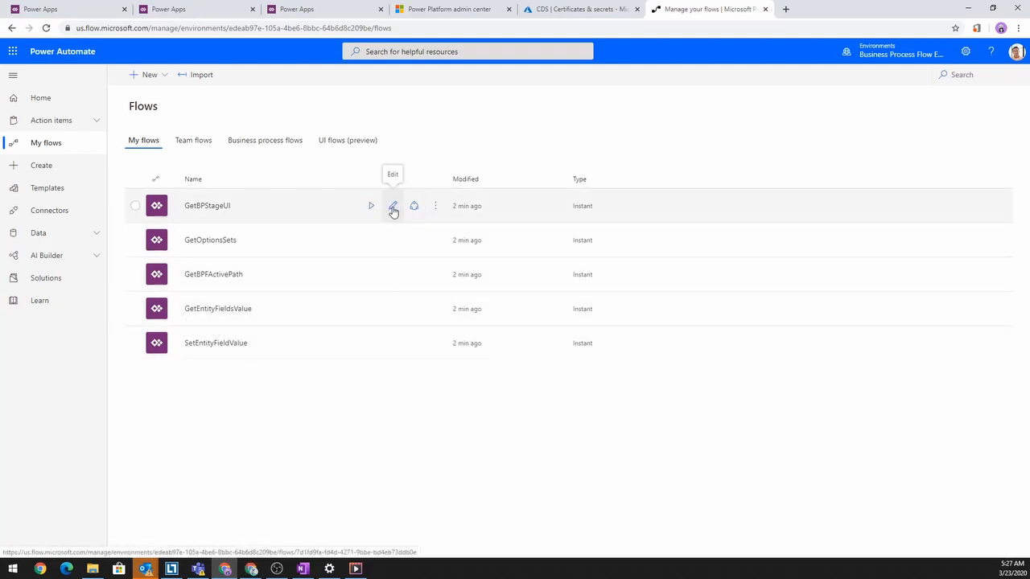
pyautogui.click(393, 209)
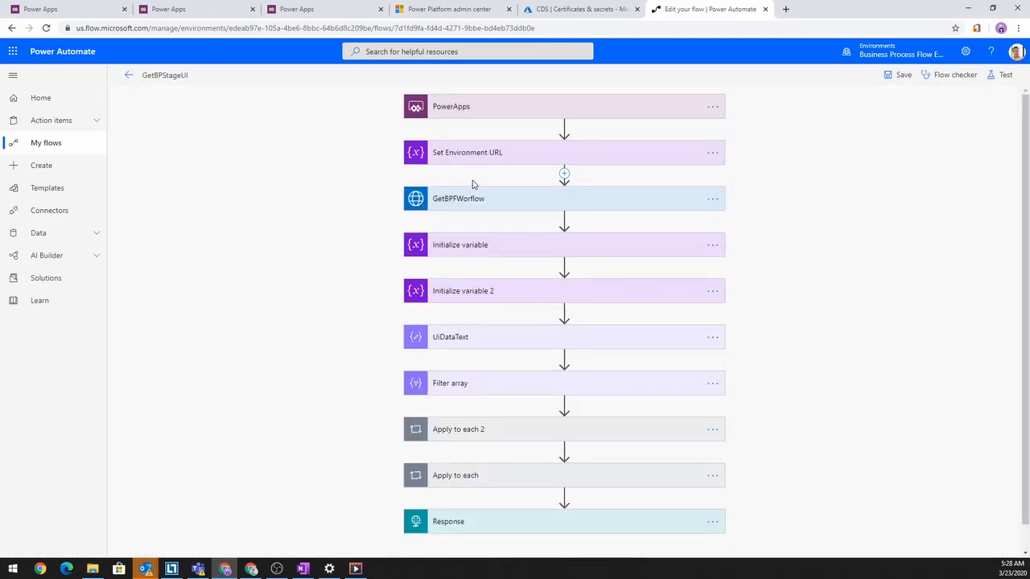
pyautogui.click(519, 161)
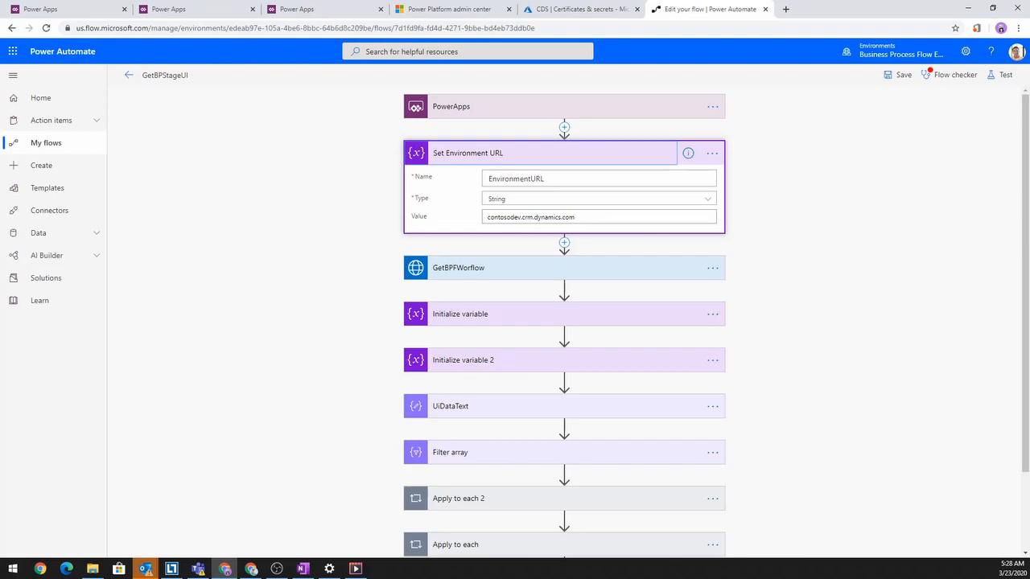
pyautogui.hotkey('alt', 'Tab')
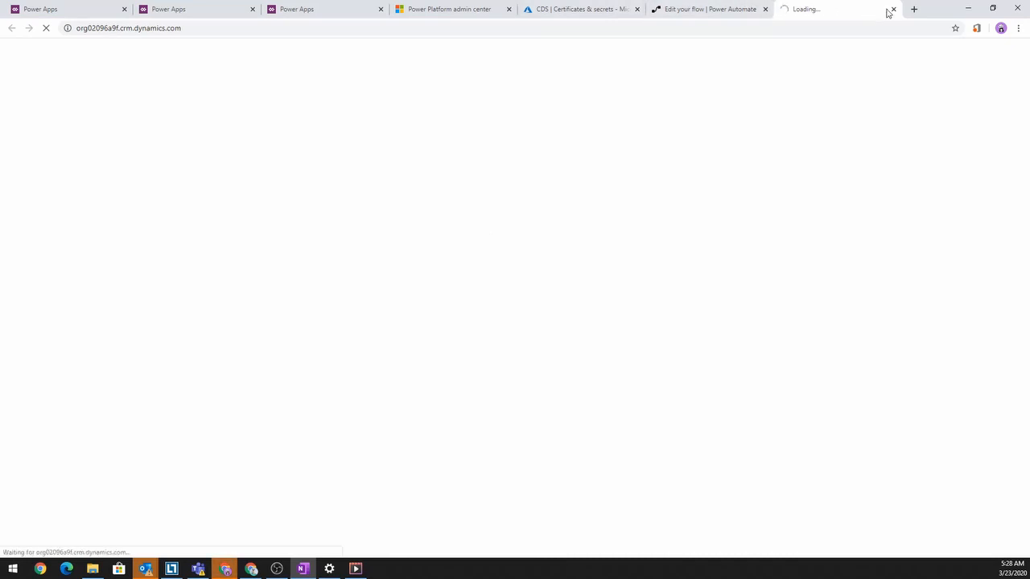
pyautogui.click(892, 10)
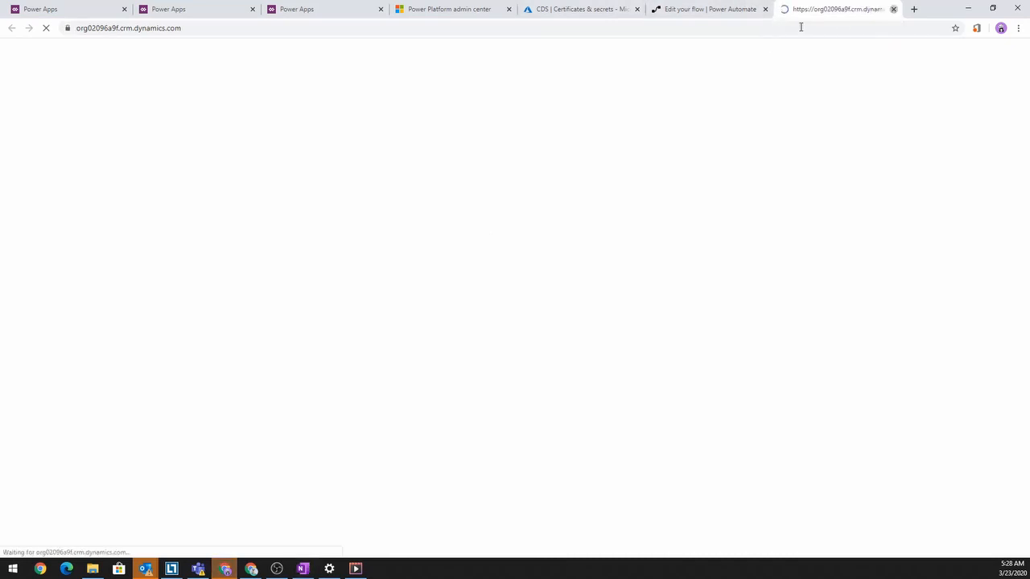
pyautogui.doubleClick(501, 218)
pyautogui.write('org02096a9f')
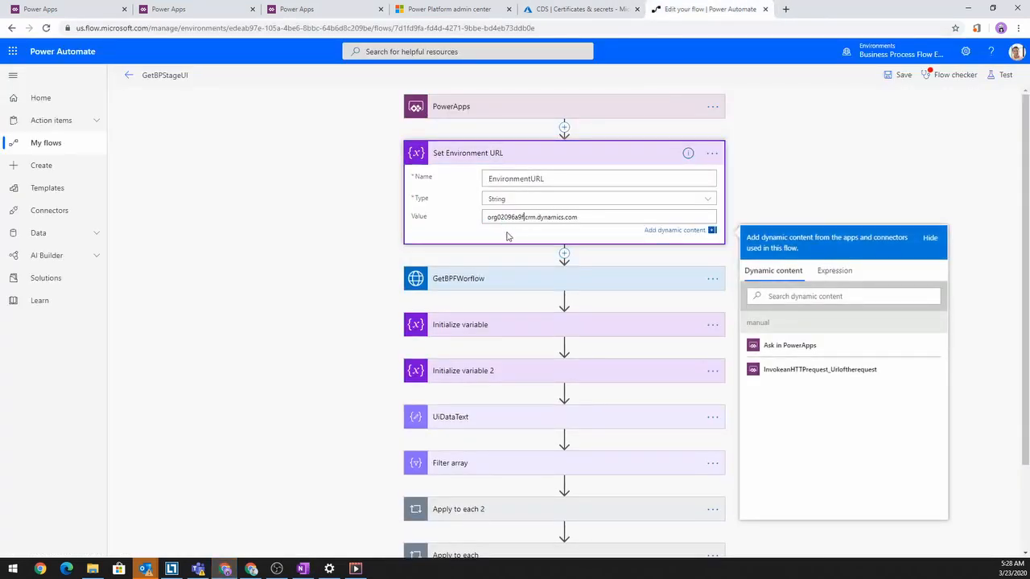
pyautogui.click(902, 81)
pyautogui.click(714, 267)
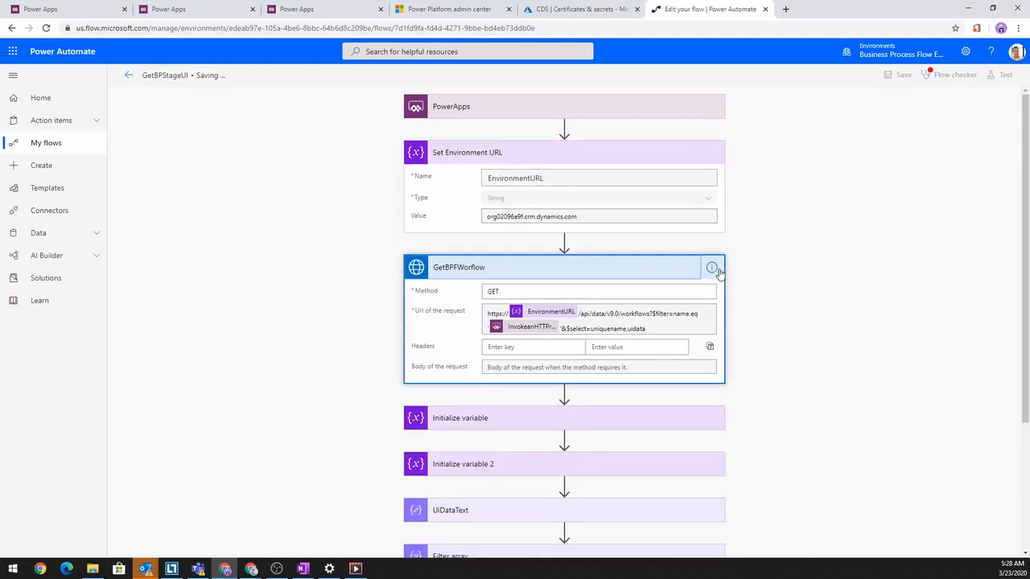
# Step: Edit the GetOptionsSets flow, set its Set Environment URL value to org02096a9f.crm.dynamics.com and save the flow
pyautogui.click(59, 145)
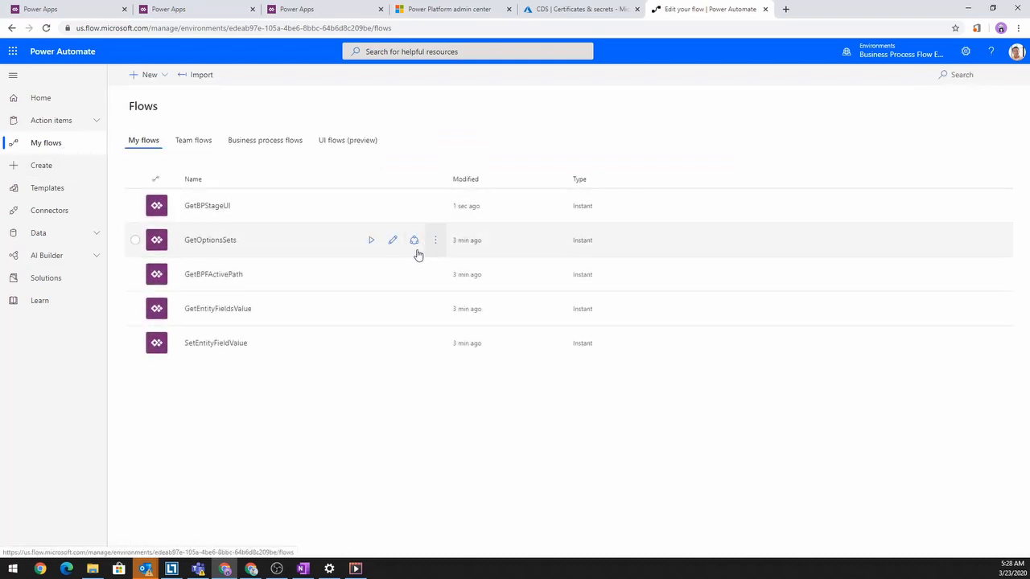
pyautogui.click(392, 241)
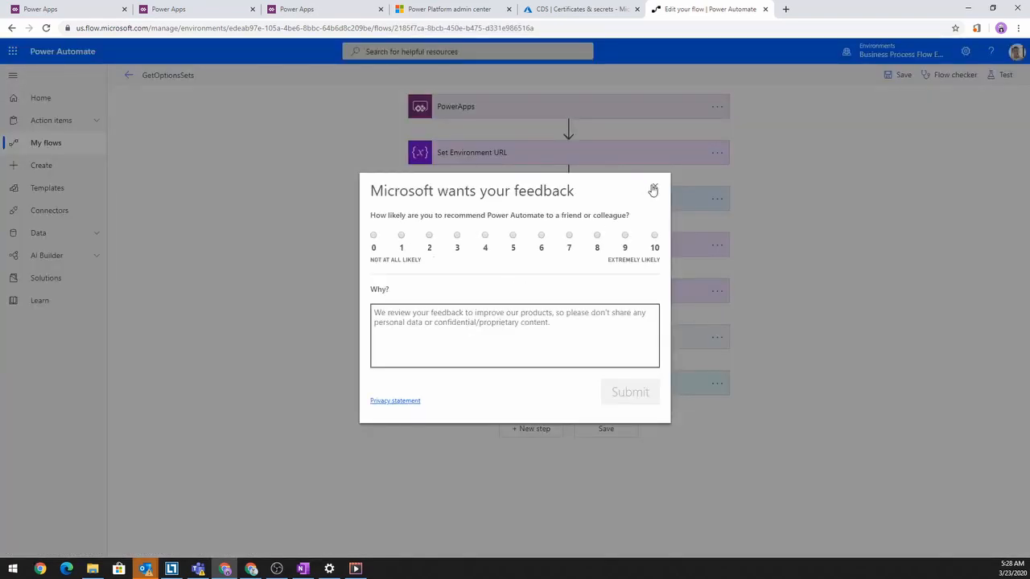
pyautogui.click(653, 188)
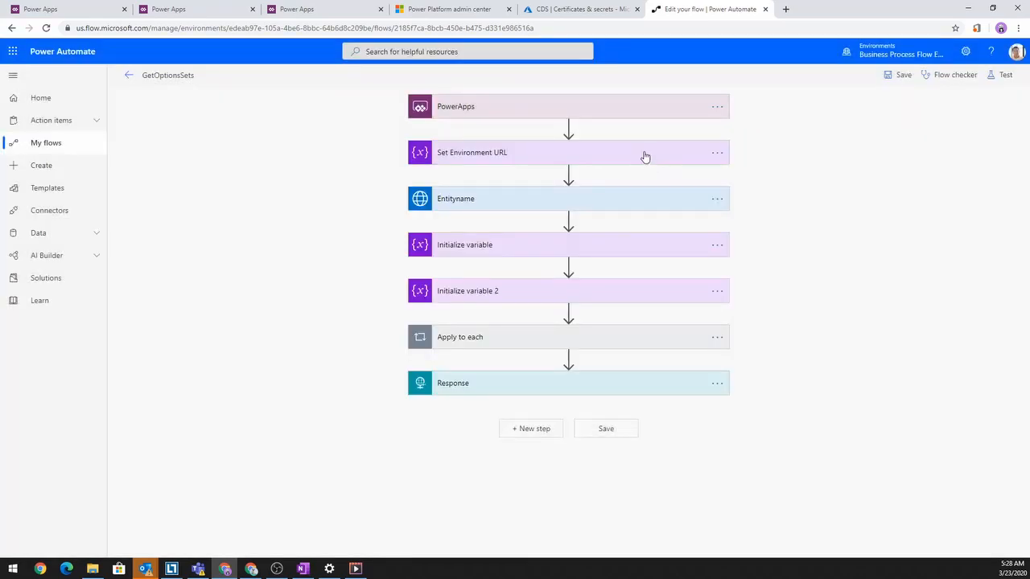
pyautogui.click(635, 155)
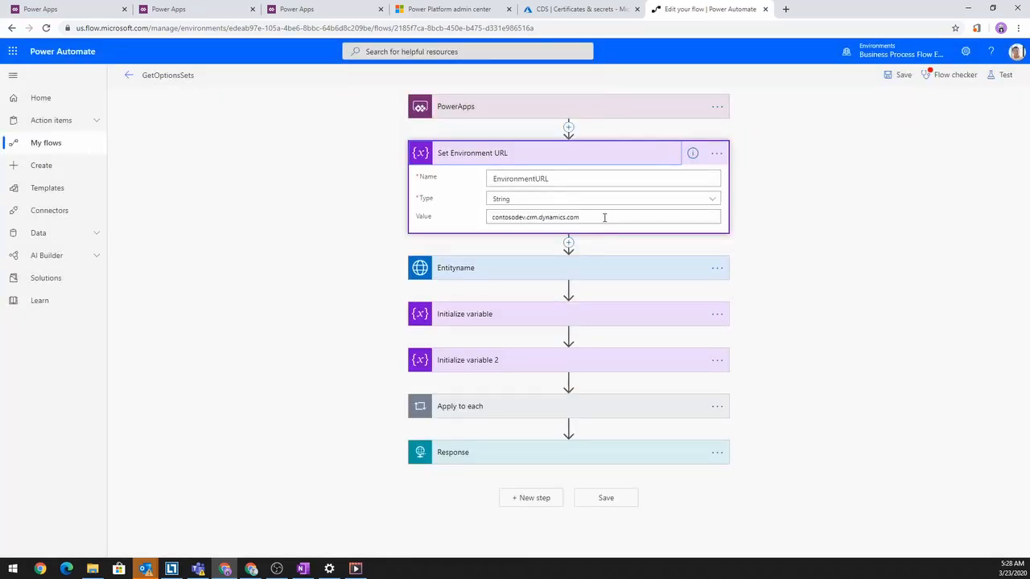
pyautogui.doubleClick(504, 217)
pyautogui.write('org02096a9')
pyautogui.click(900, 75)
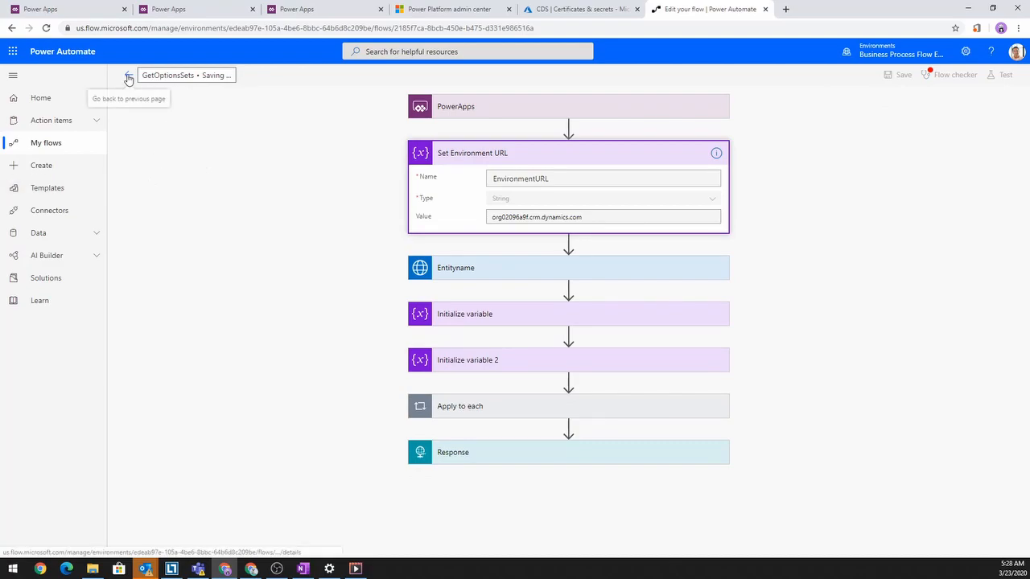
# Step: Edit the GetBPFActivePath flow under My flows, set its Set Environment URL value to org02096a9f.crm.dynamics.com and save it
pyautogui.click(130, 76)
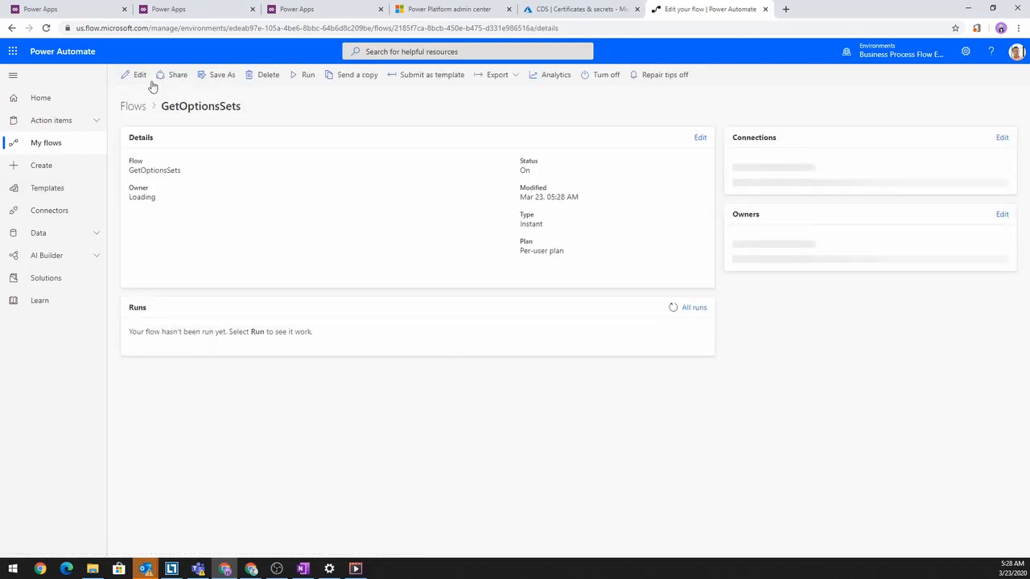
pyautogui.click(53, 145)
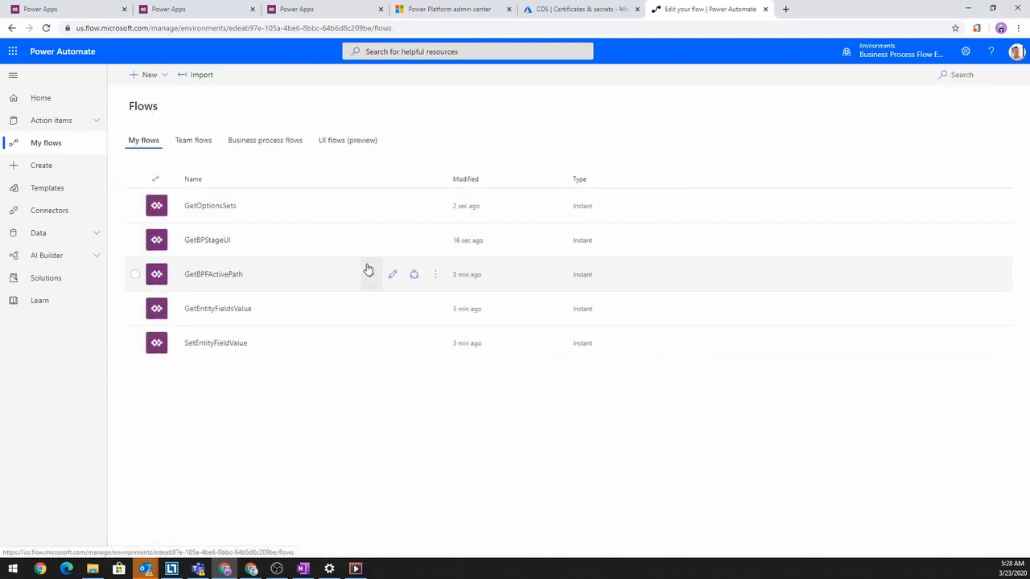
pyautogui.click(393, 275)
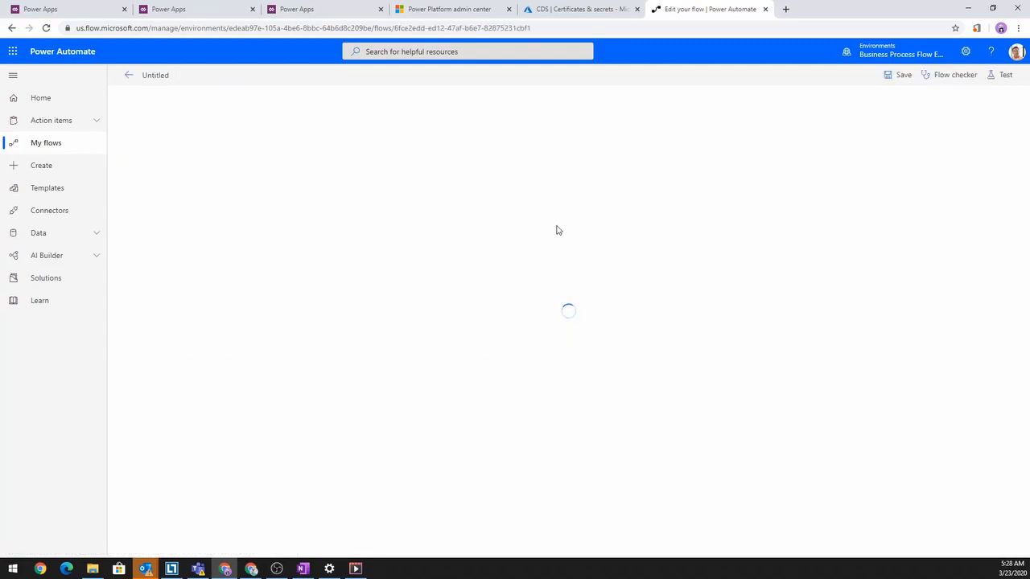
pyautogui.click(505, 158)
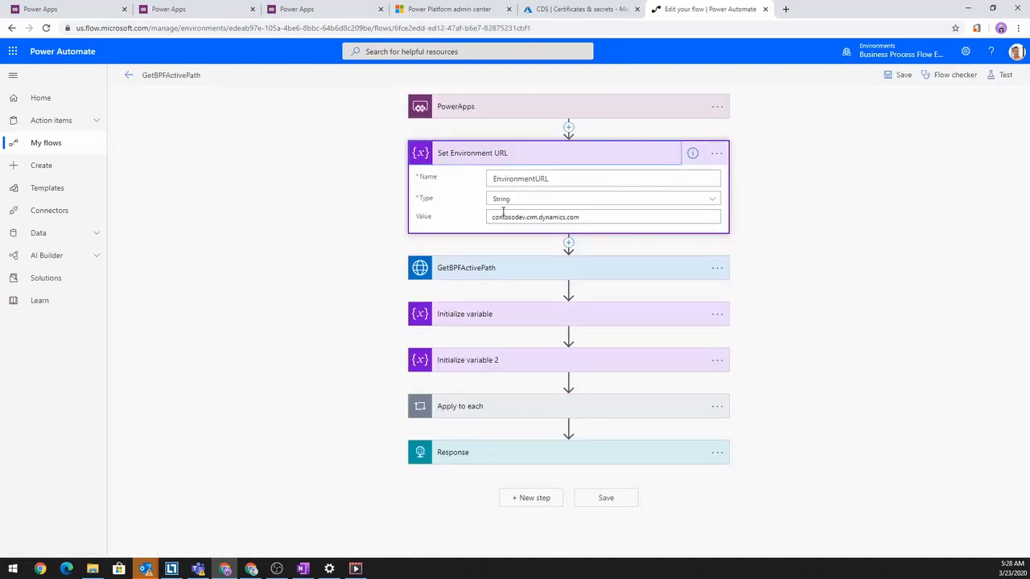
pyautogui.click(529, 217)
pyautogui.click(900, 74)
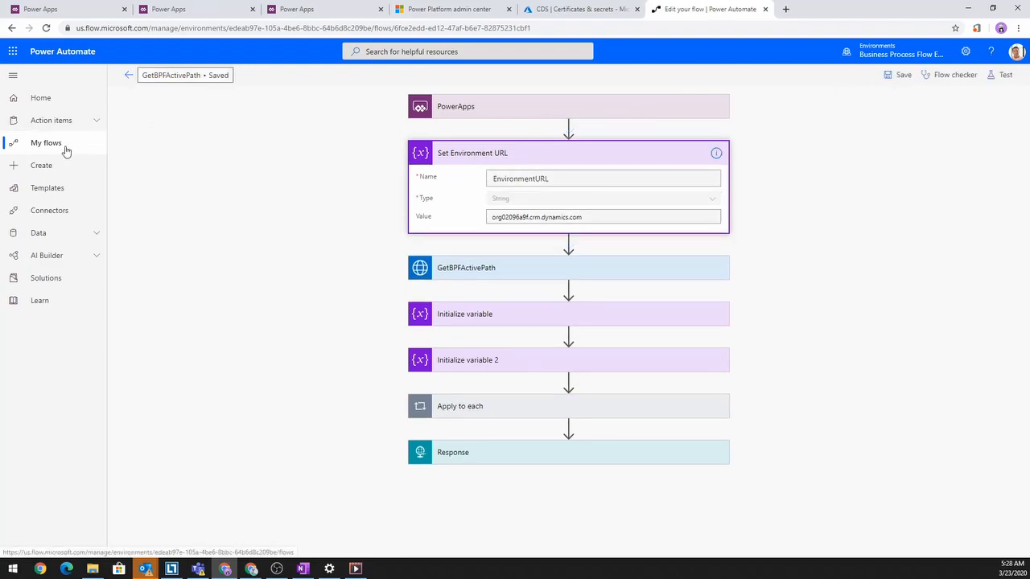
# Step: Edit the GetEntityFieldsValue flow, set its Set Environment URL value to org02096a9f.crm.dynamics.com and save the flow
pyautogui.click(129, 75)
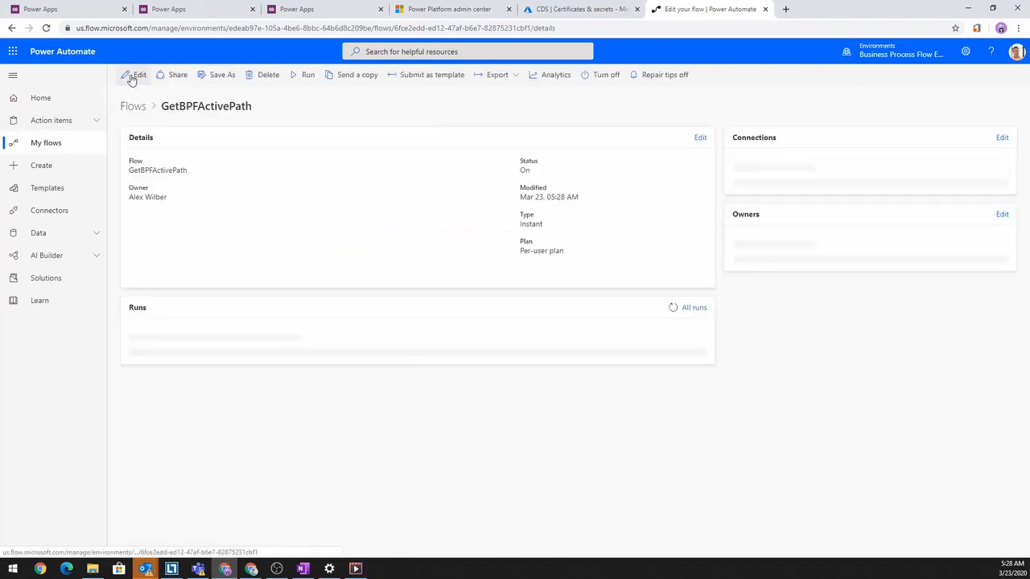
pyautogui.click(48, 144)
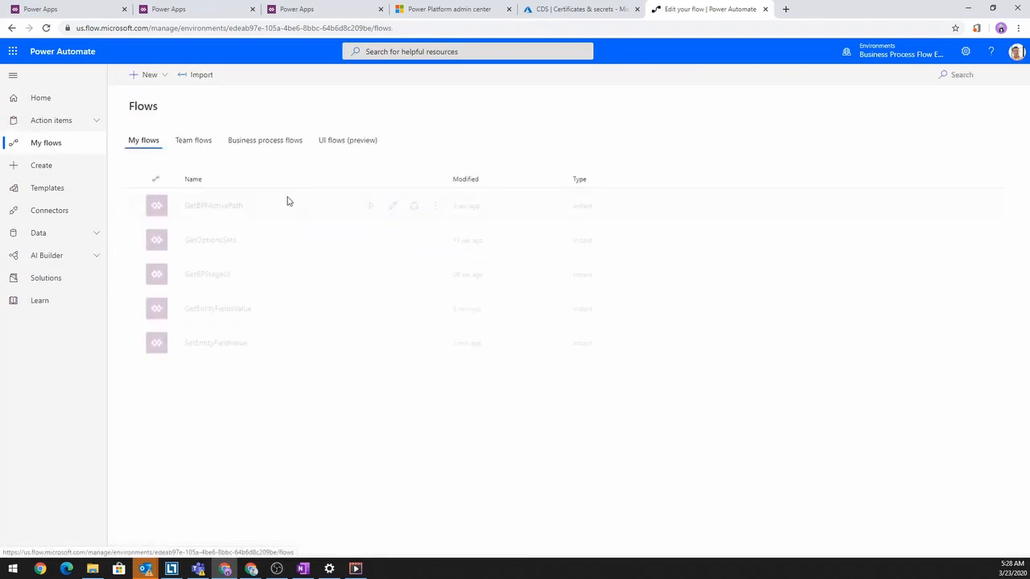
pyautogui.click(393, 310)
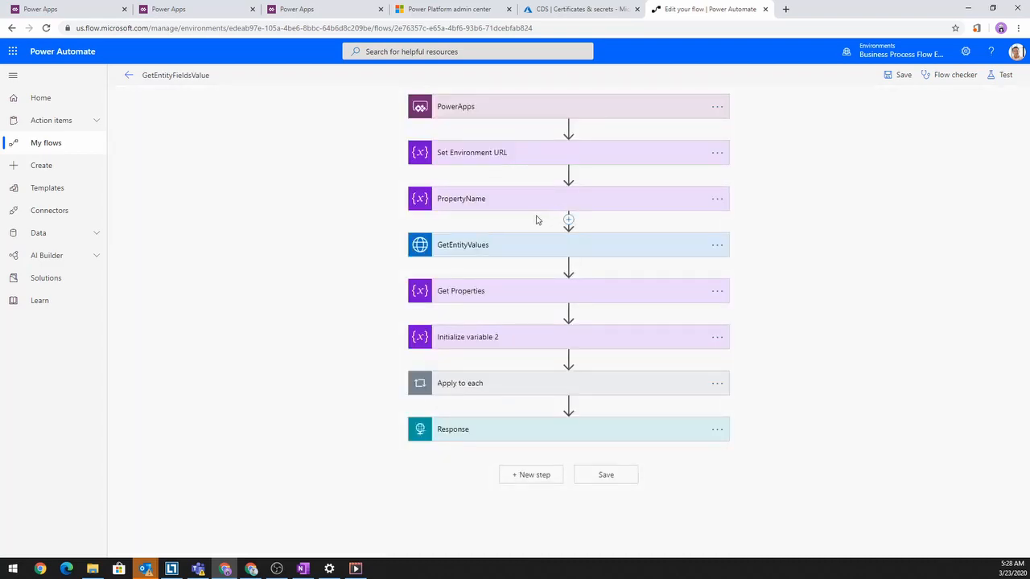
pyautogui.click(519, 155)
pyautogui.doubleClick(494, 216)
pyautogui.write('org02096a9f')
pyautogui.click(899, 75)
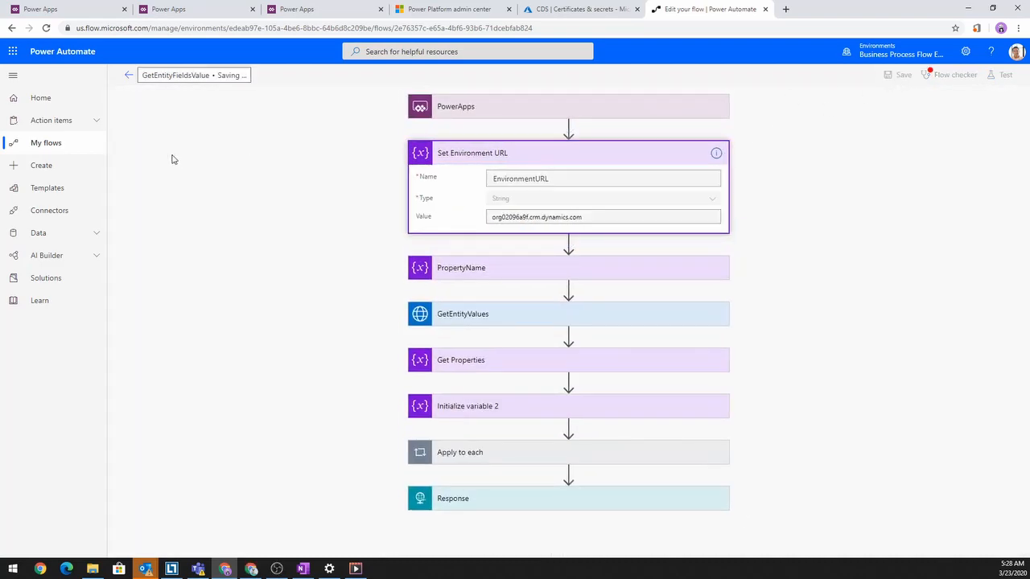
# Step: Edit the SetEntityFieldValue flow, change the host in the Entityname action's request URL to org02096a9f.crm.dynamics.com and save the flow
pyautogui.click(130, 75)
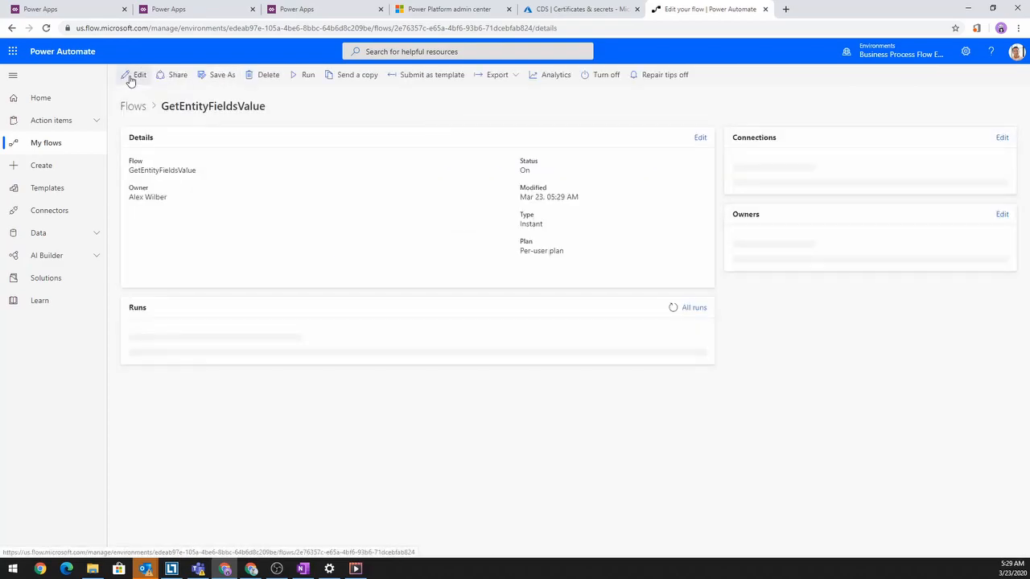
pyautogui.click(53, 145)
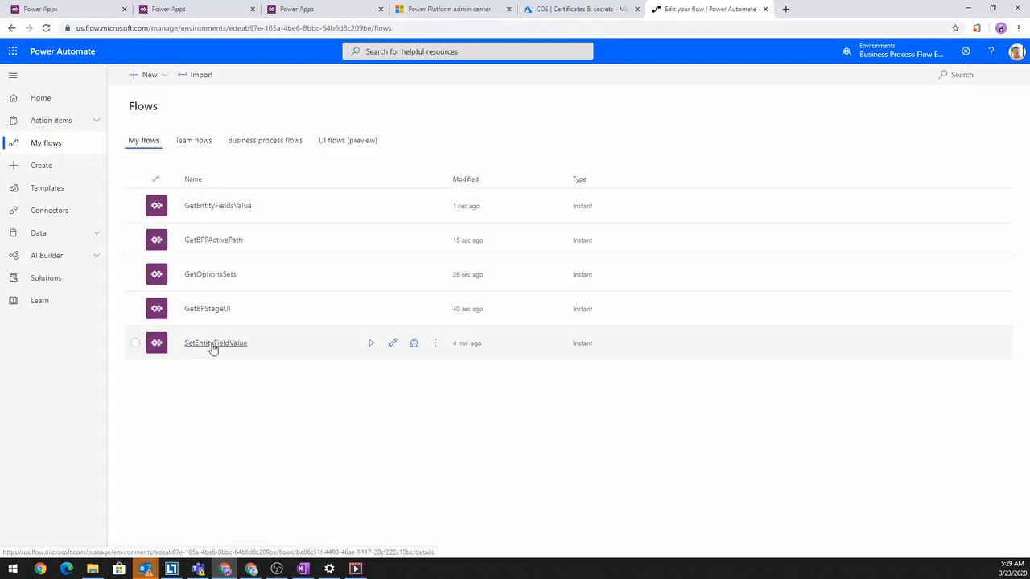
pyautogui.click(392, 344)
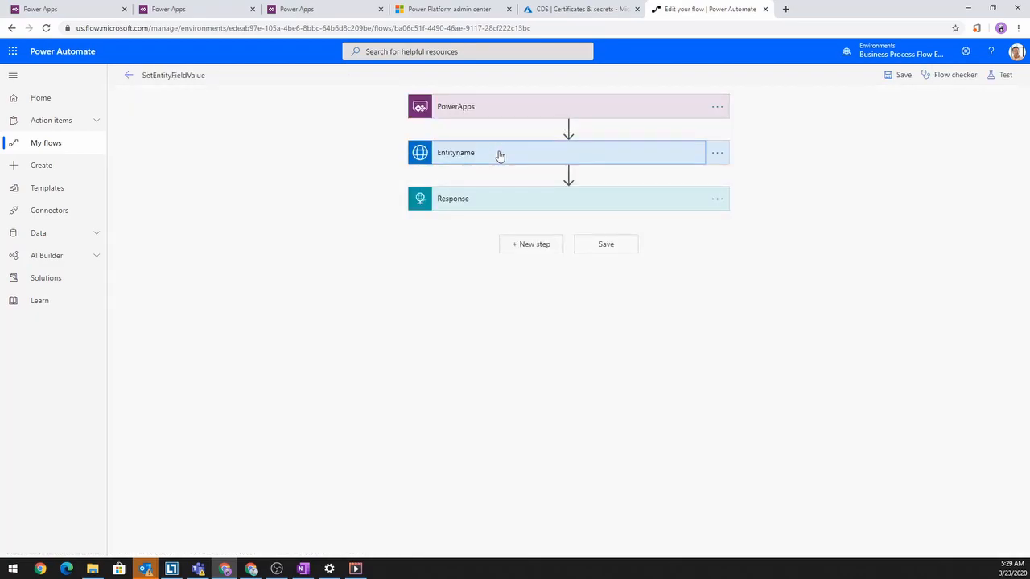
pyautogui.click(499, 155)
pyautogui.doubleClick(515, 199)
pyautogui.write('org02096a9f')
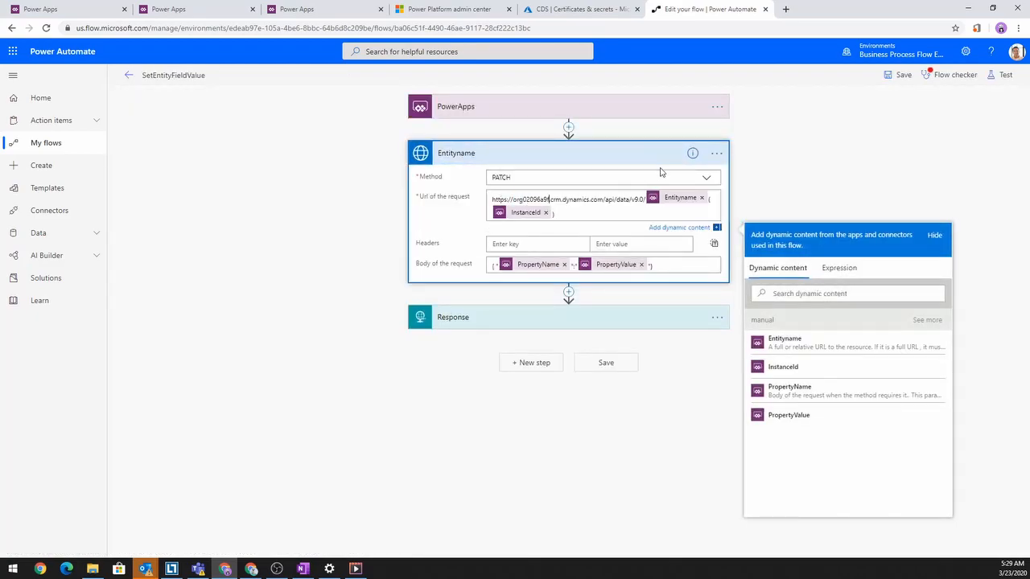
pyautogui.click(903, 76)
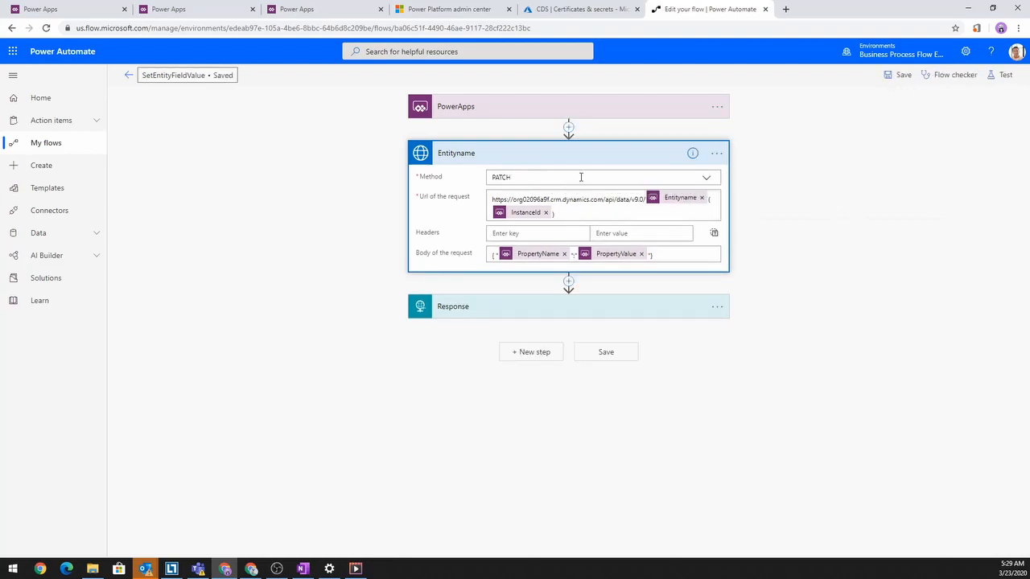
pyautogui.hotkey('alt', 'Tab')
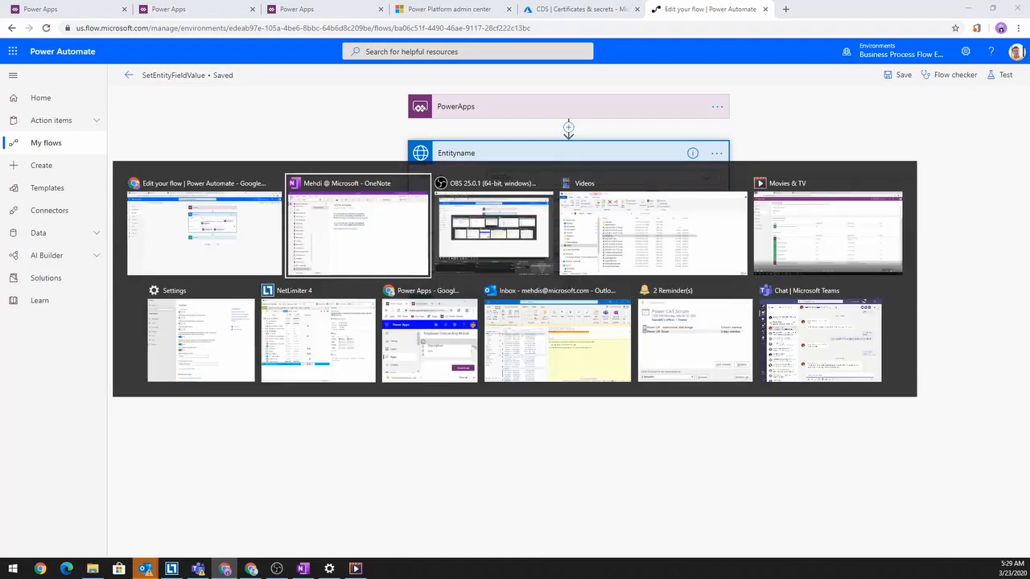
pyautogui.hotkey('alt', 'Tab')
pyautogui.hotkey('alt', 'Tab')
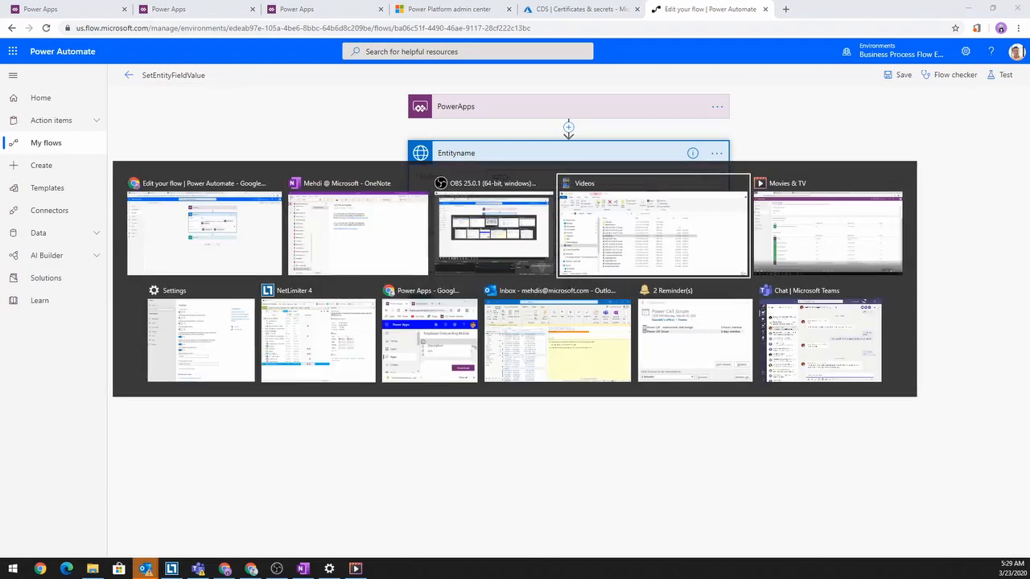
pyautogui.hotkey('alt', 'Tab')
pyautogui.press('Escape')
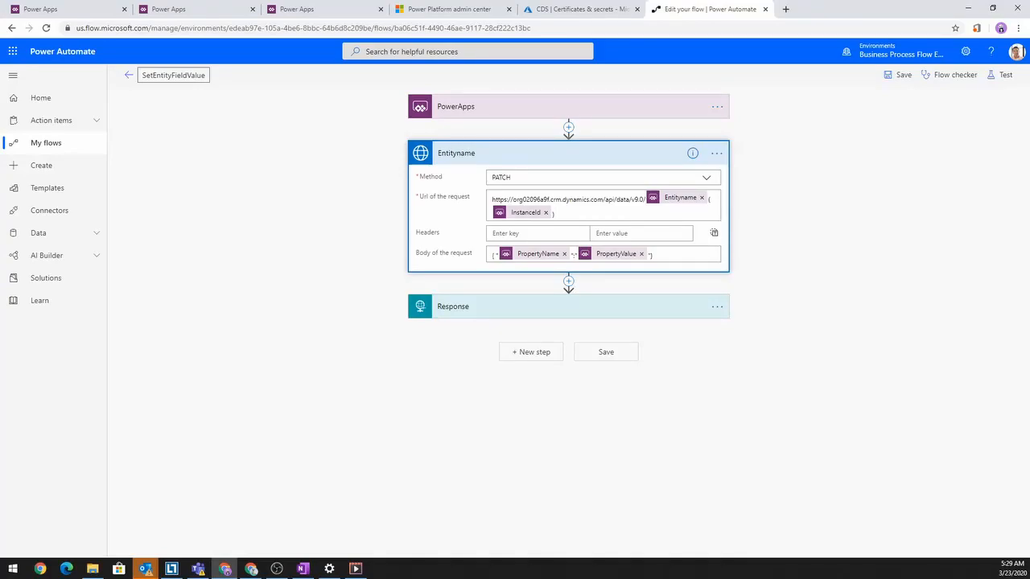
pyautogui.hotkey('alt', 'Tab')
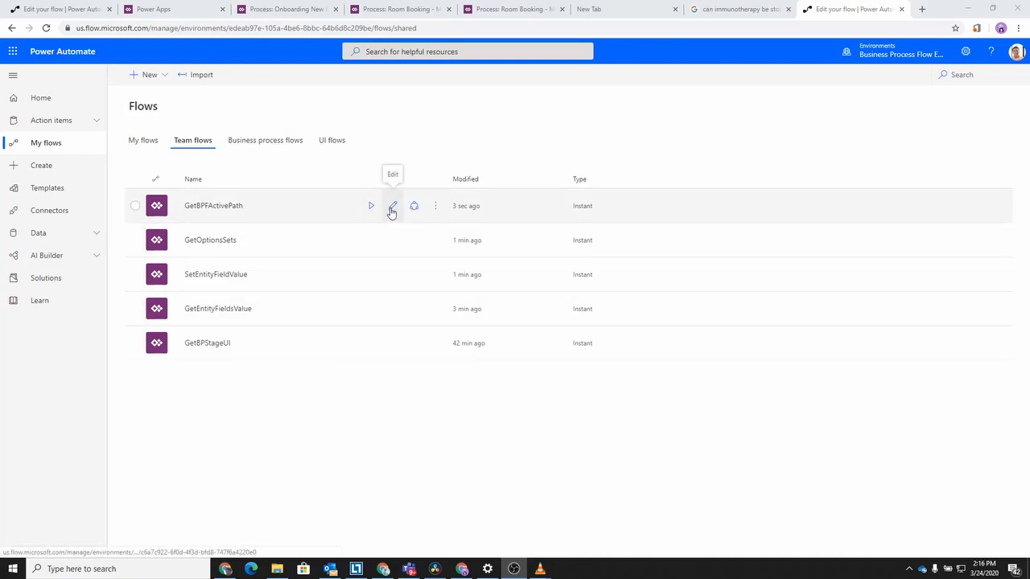
# Step: Edit the GetBPFActivePath team flow, set its EnvironmentURL variable to org02096a9f.crm.dynamics.com and save the flow
pyautogui.click(391, 209)
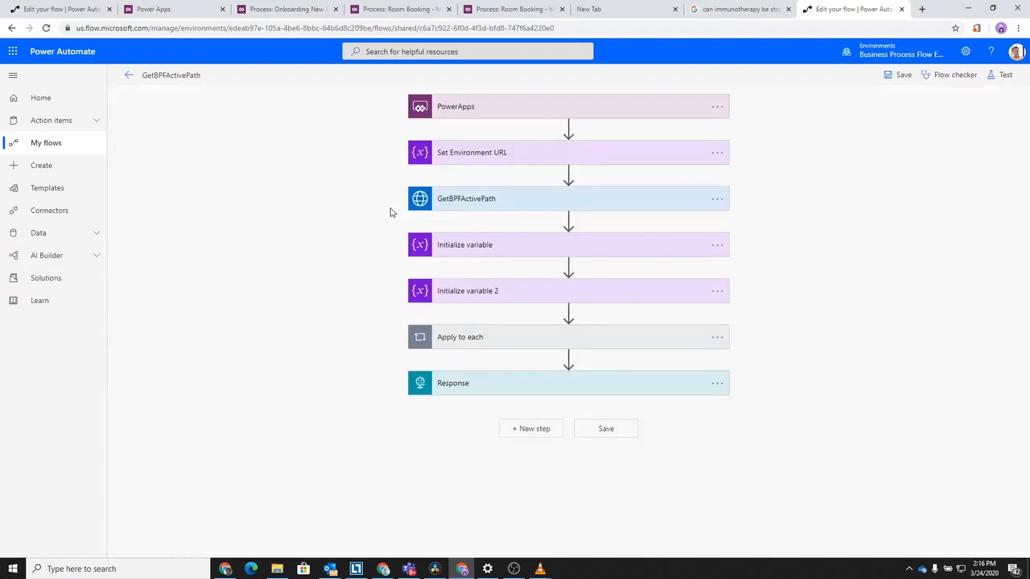
pyautogui.click(473, 153)
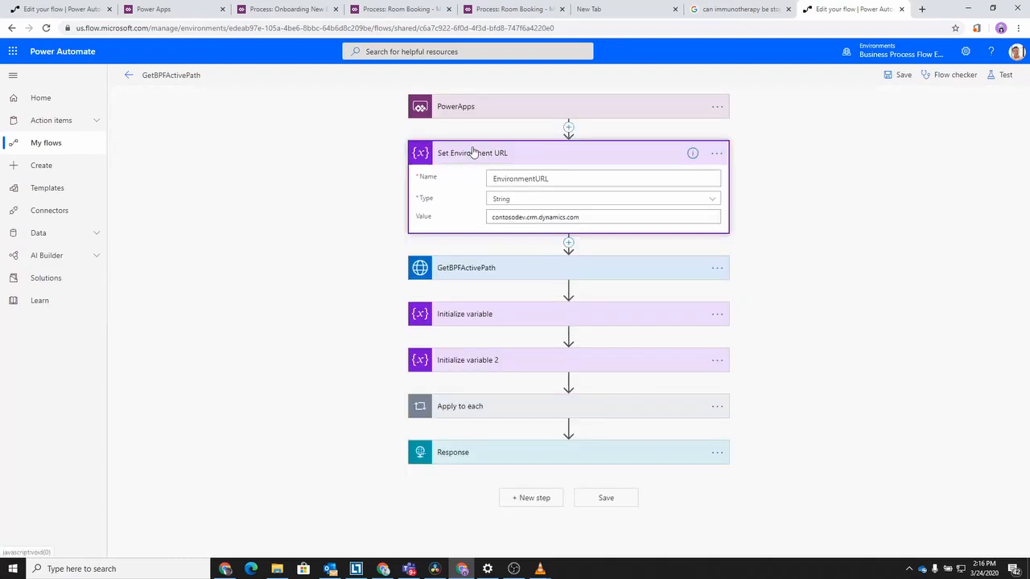
pyautogui.click(505, 217)
pyautogui.doubleClick(505, 217)
pyautogui.write('org02096a9f')
pyautogui.click(898, 80)
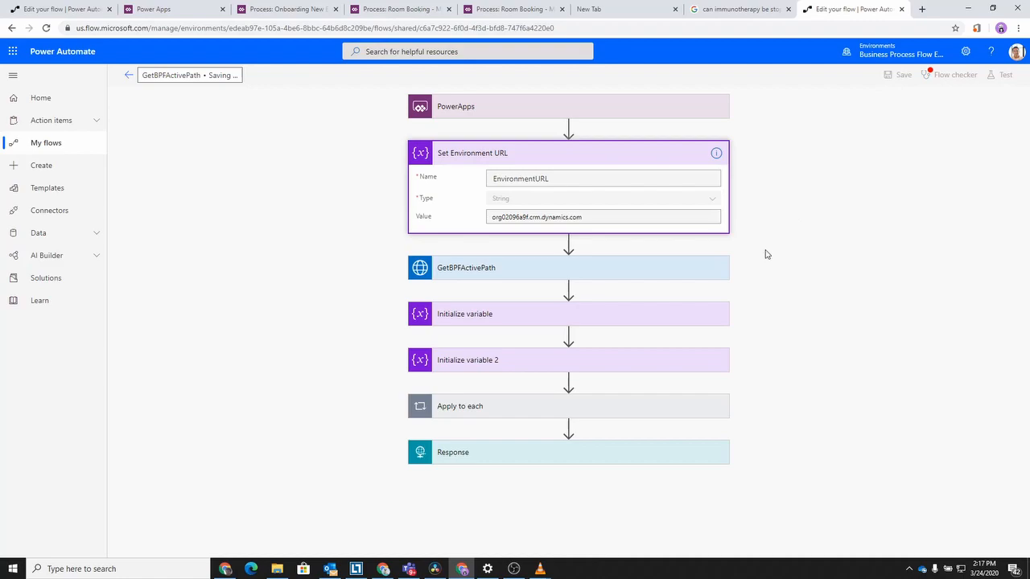